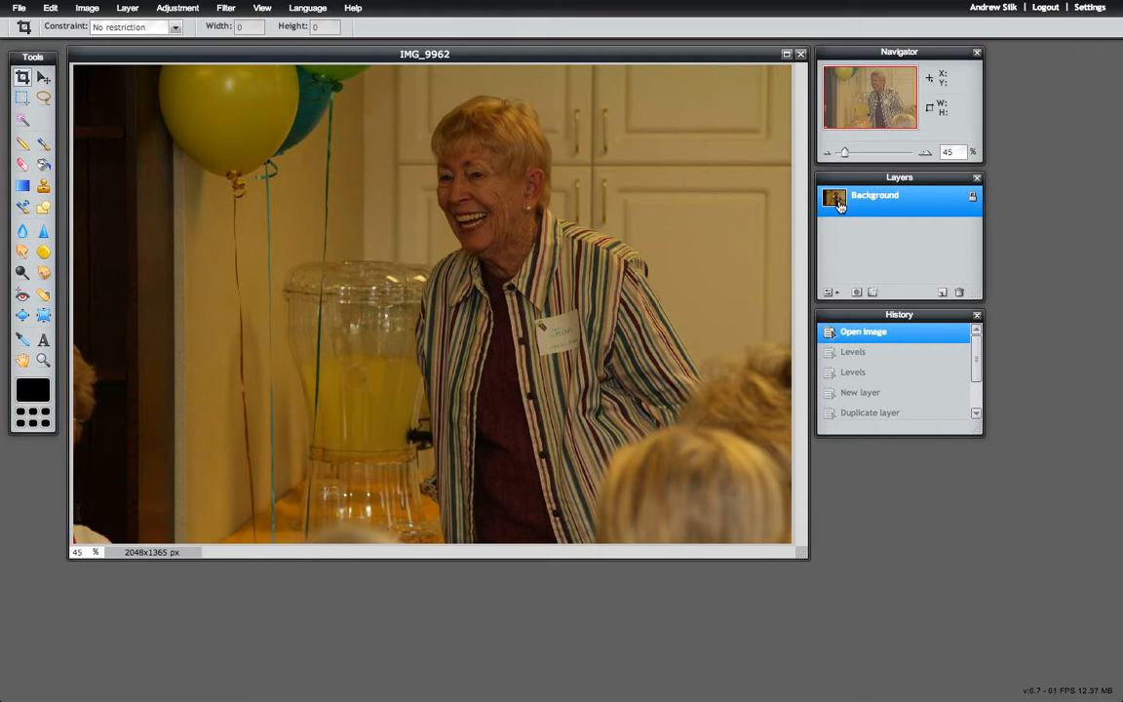
# Duplicate the Background layer and rename the copy "Layers"
pyautogui.rightClick(839, 199)
pyautogui.click(873, 210)
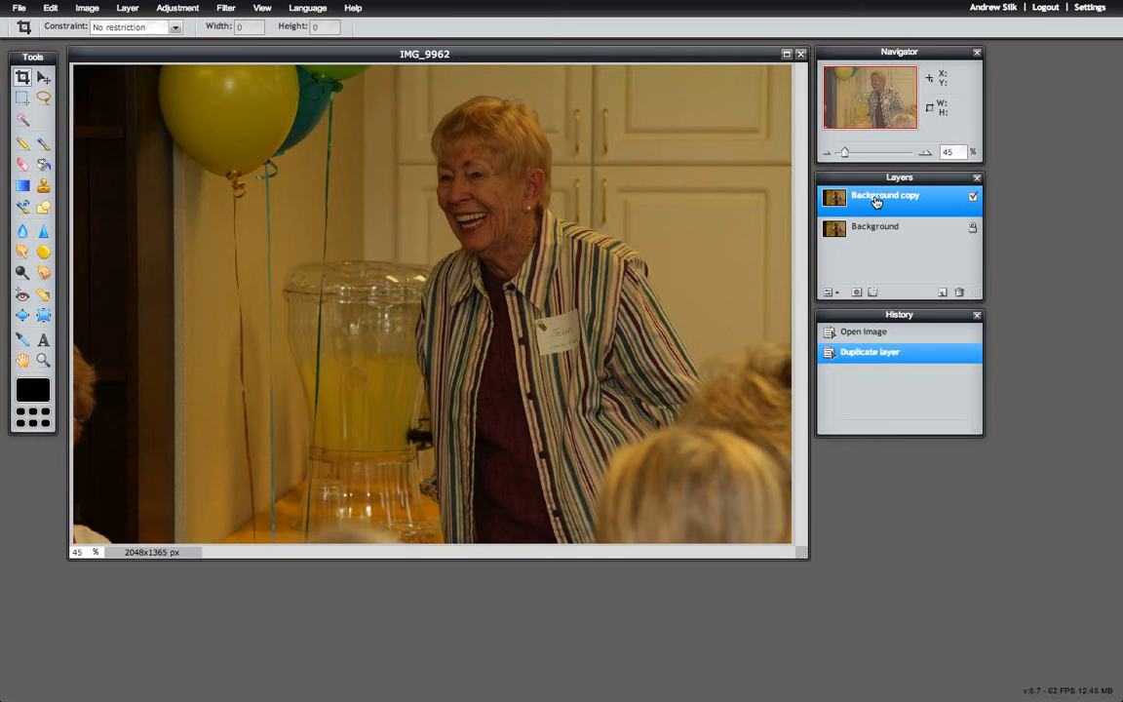
pyautogui.doubleClick(876, 198)
pyautogui.write('Layers')
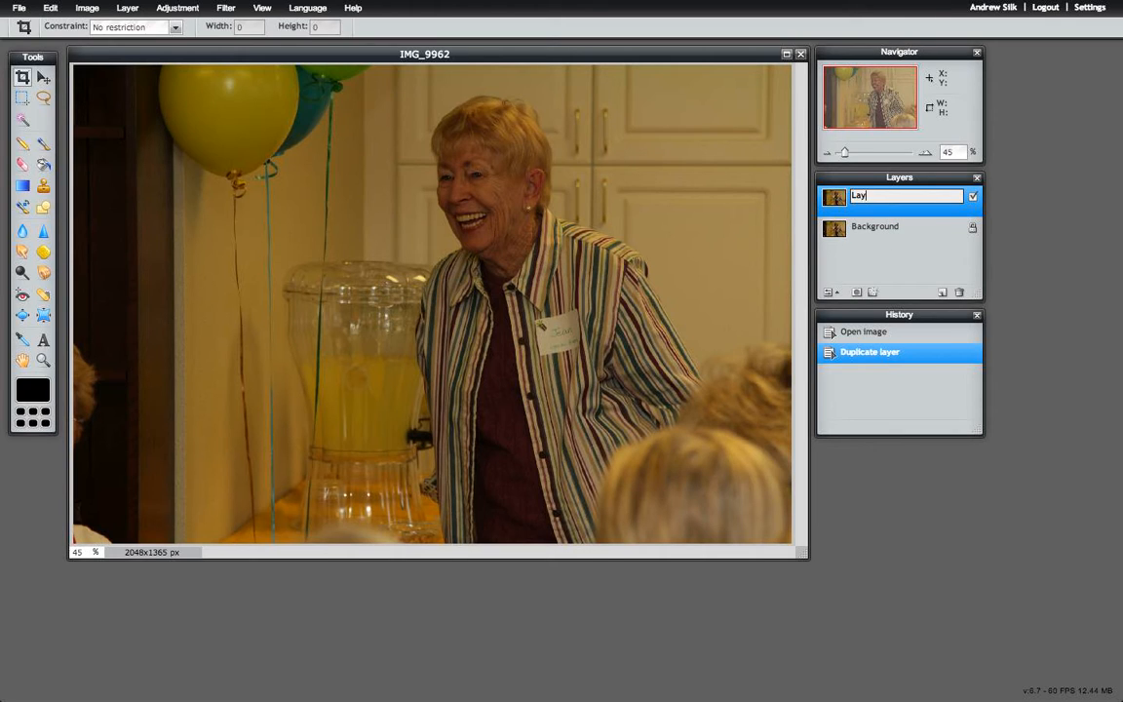
pyautogui.click(842, 234)
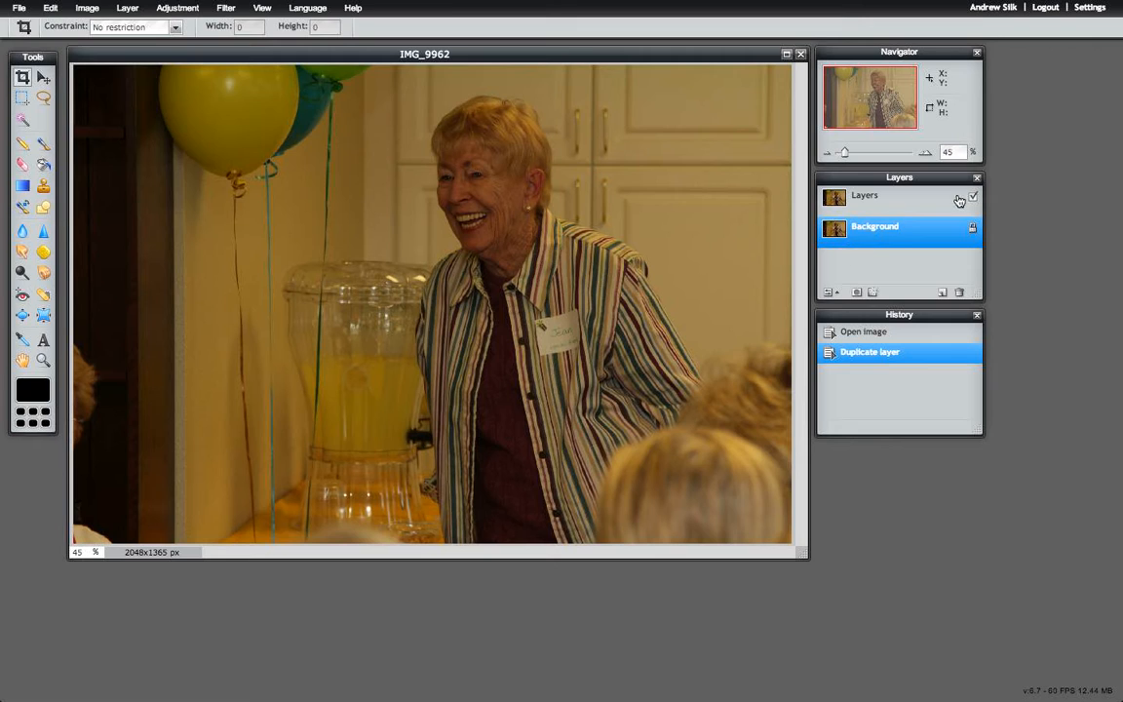
# Make the duplicated "Layers" layer active and open the Levels adjustment for it, with the dialog moved nearer the subject
pyautogui.click(885, 204)
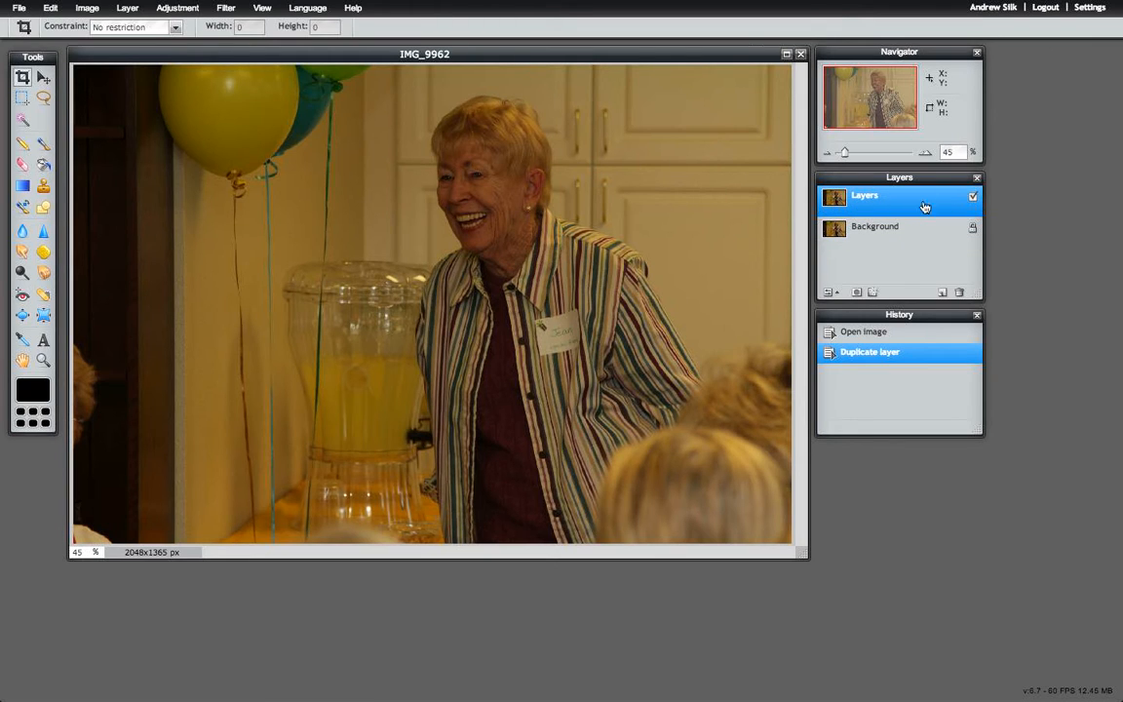
pyautogui.click(909, 226)
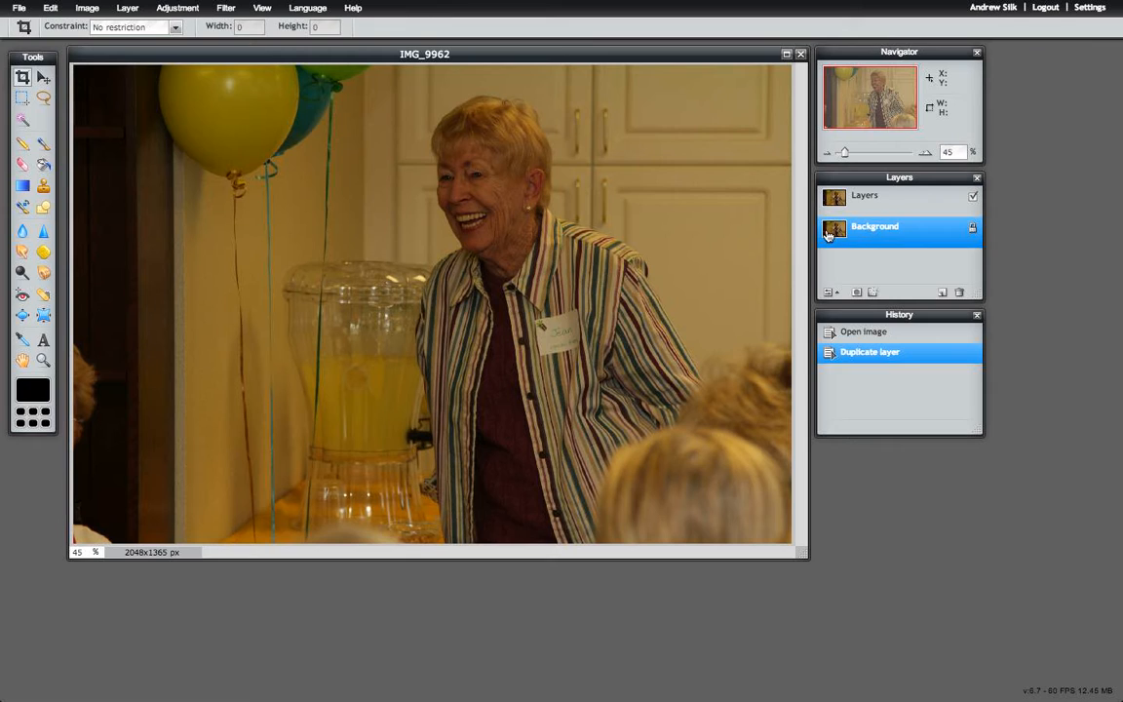
pyautogui.click(866, 195)
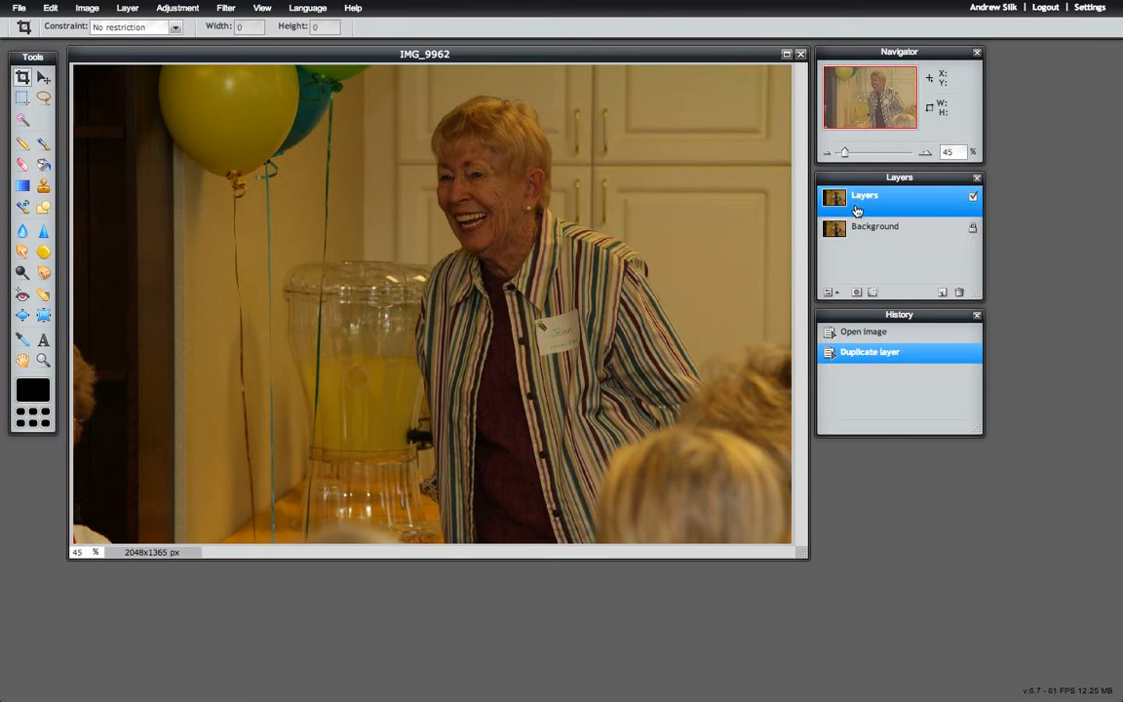
pyautogui.hotkey('ctrl', 'l')
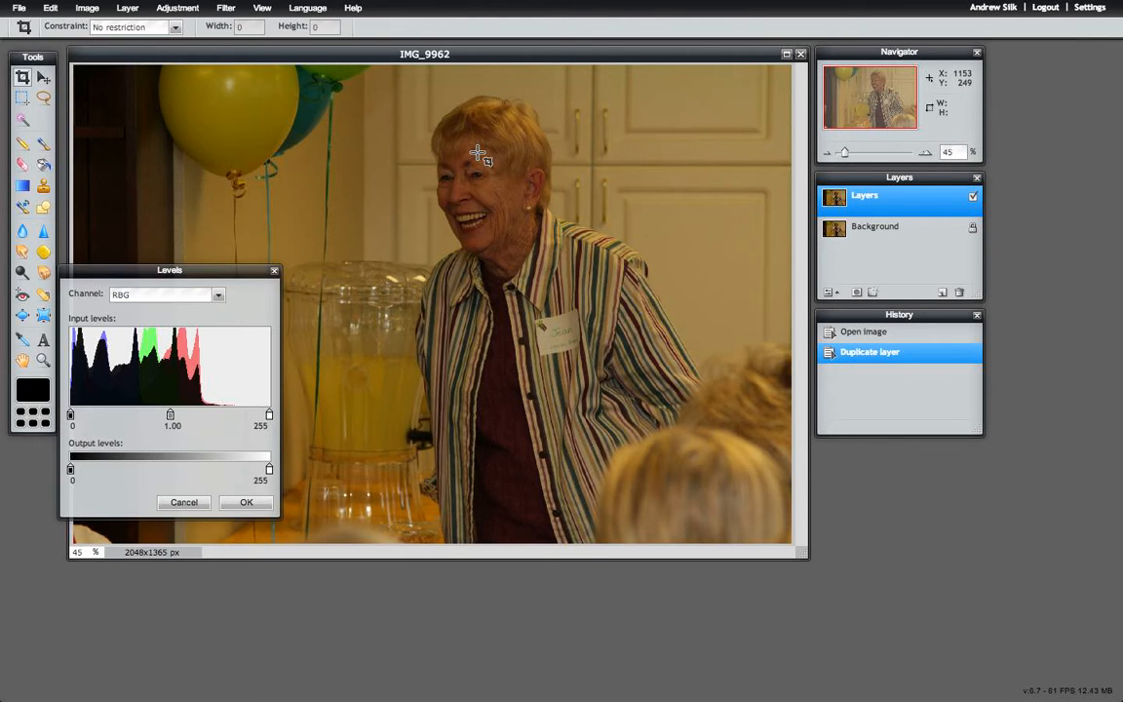
pyautogui.click(184, 502)
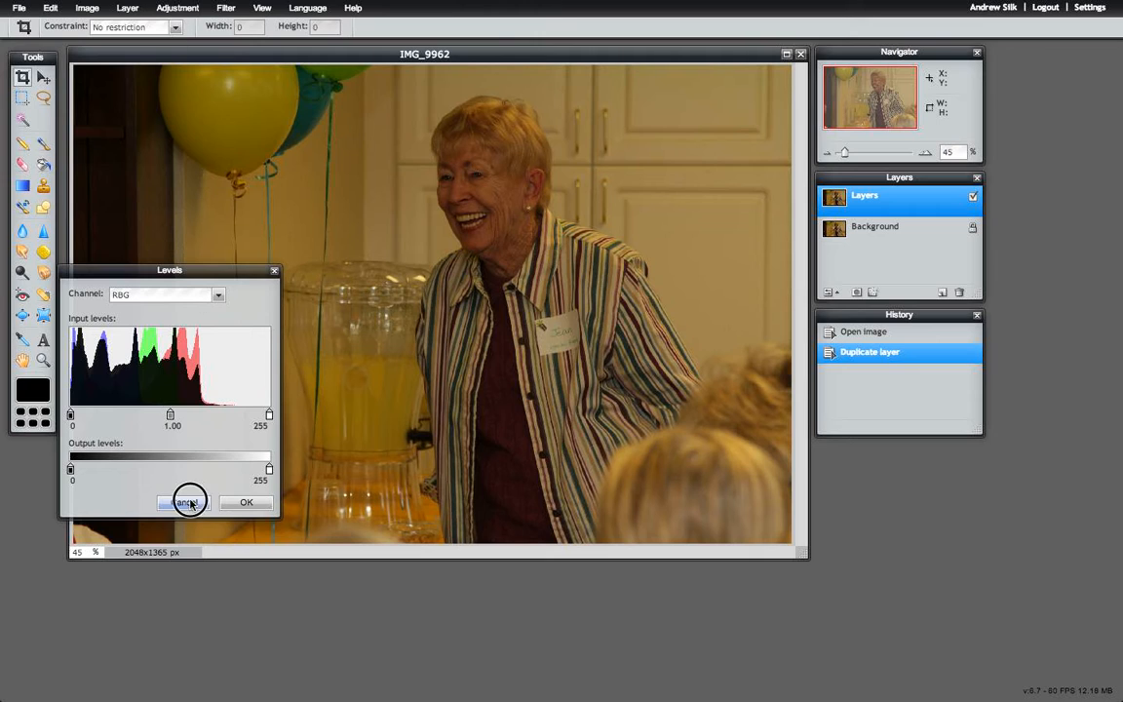
pyautogui.click(178, 12)
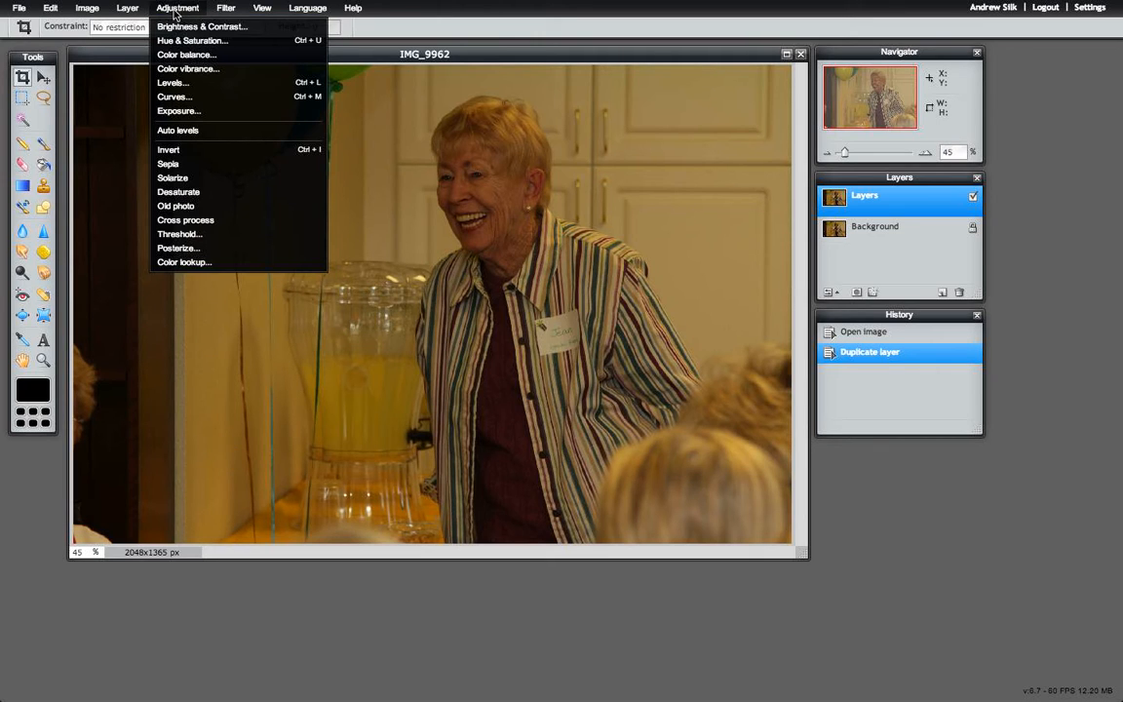
pyautogui.click(187, 83)
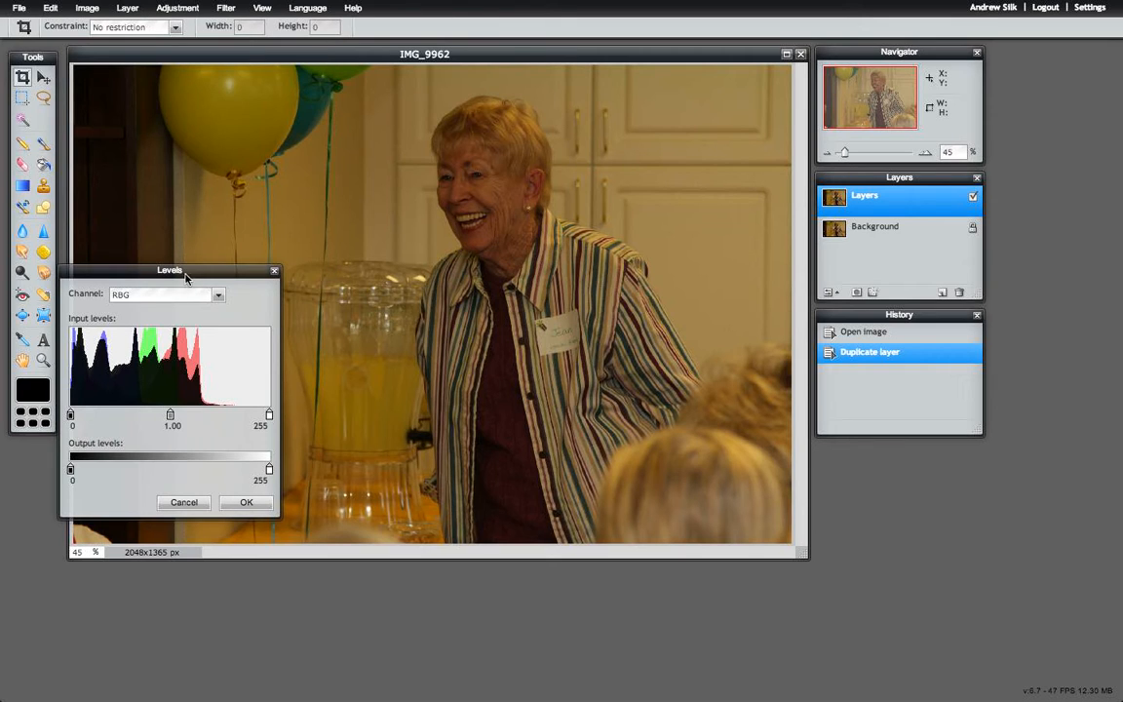
pyautogui.moveTo(185, 278); pyautogui.dragTo(245, 240)
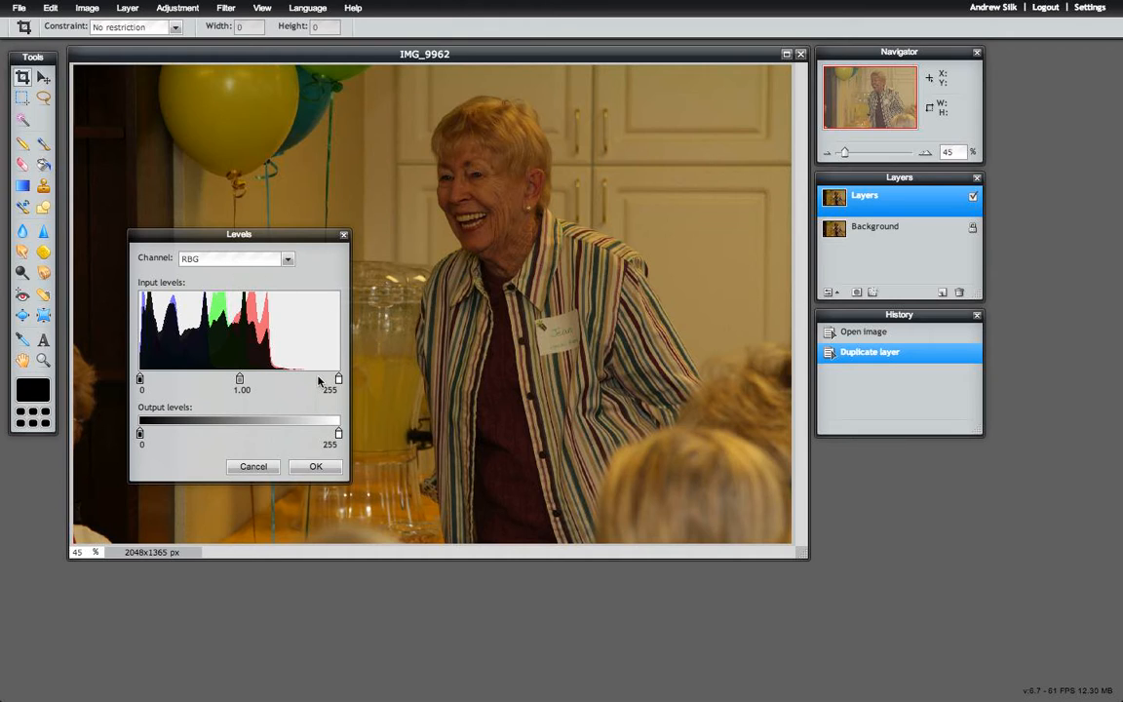
# Set the combined RBG channel's midtone input level to 1.3, trying a white input of 192 before restoring it to 255
pyautogui.moveTo(337, 382); pyautogui.dragTo(287, 377)
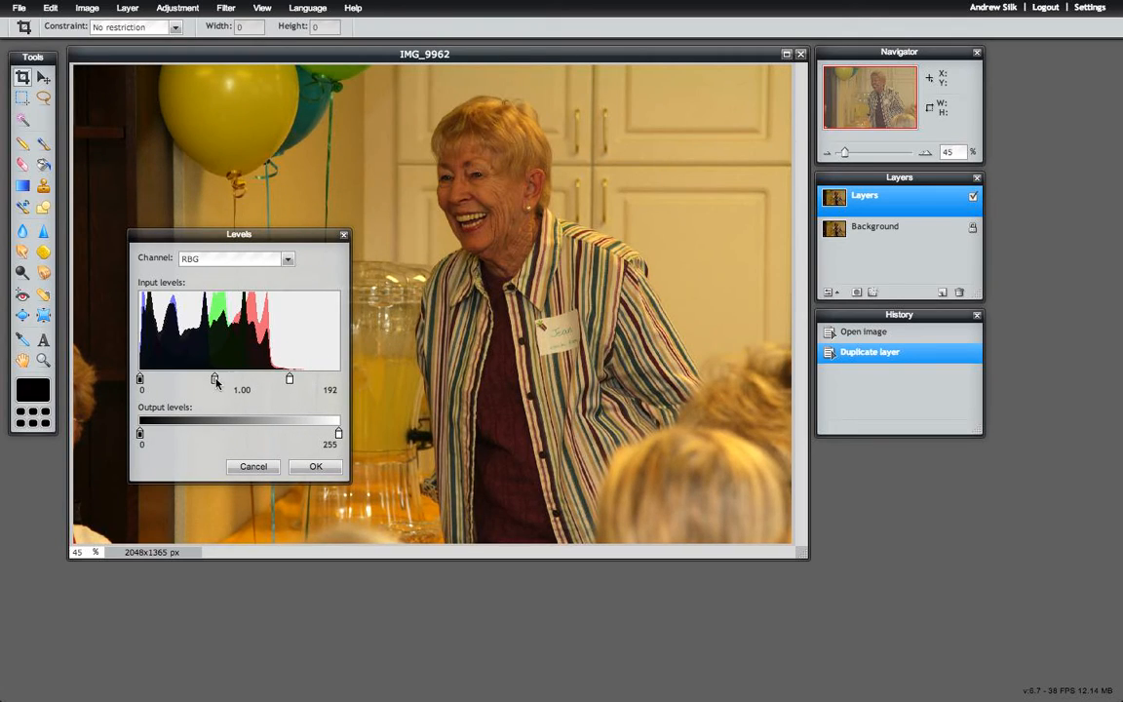
pyautogui.moveTo(216, 379)
pyautogui.mouseDown()
pyautogui.moveTo(197, 379)
pyautogui.moveTo(229, 379)
pyautogui.mouseUp()
pyautogui.moveTo(138, 379)
pyautogui.mouseDown()
pyautogui.moveTo(151, 380)
pyautogui.moveTo(131, 378)
pyautogui.mouseUp()
pyautogui.moveTo(140, 435)
pyautogui.mouseDown()
pyautogui.moveTo(200, 432)
pyautogui.moveTo(122, 422)
pyautogui.mouseUp()
pyautogui.moveTo(338, 432); pyautogui.dragTo(371, 427)
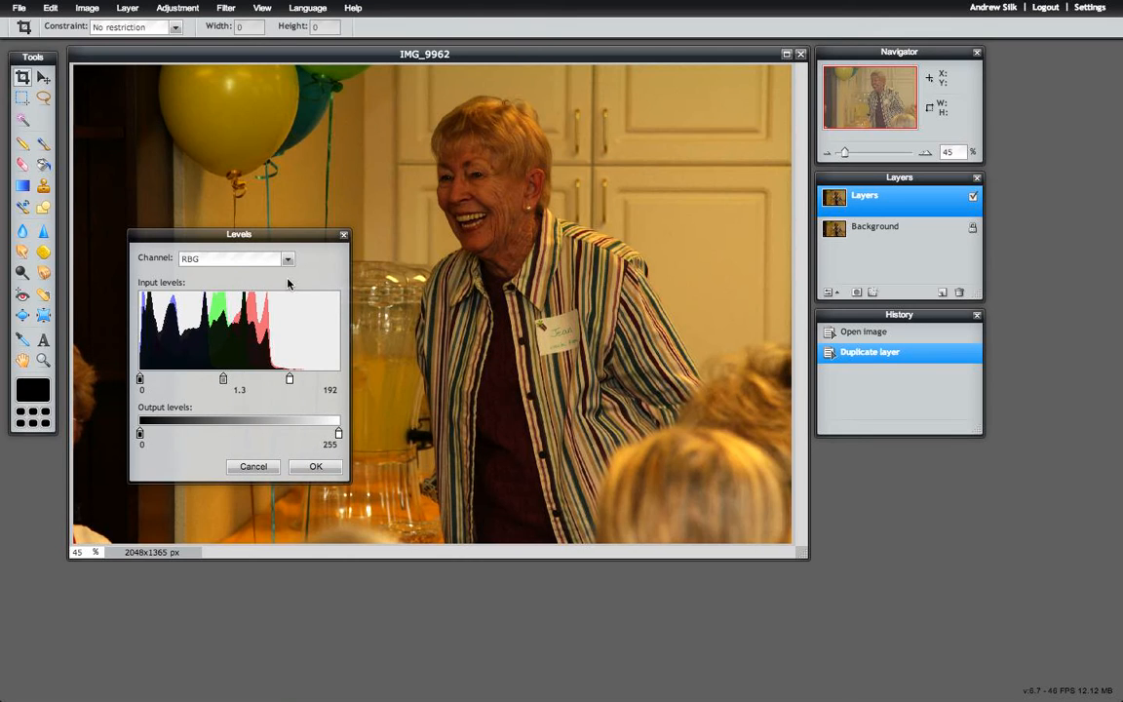
pyautogui.moveTo(295, 381); pyautogui.dragTo(368, 376)
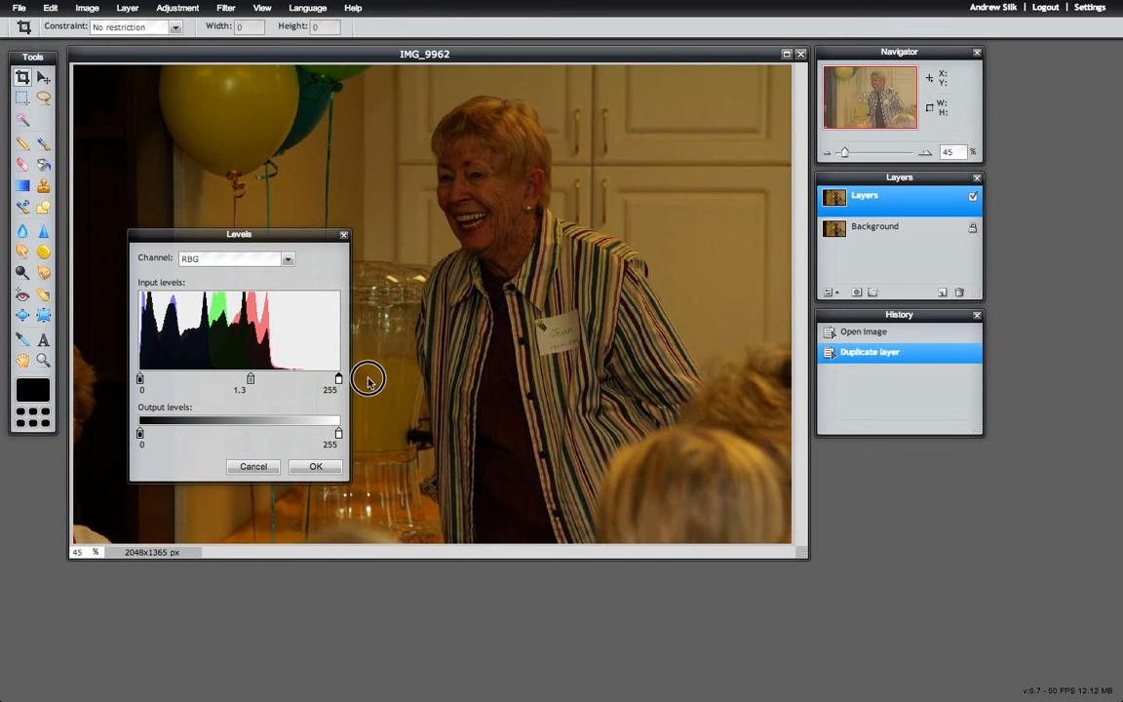
# Set the Red channel's white input level to 208
pyautogui.click(289, 260)
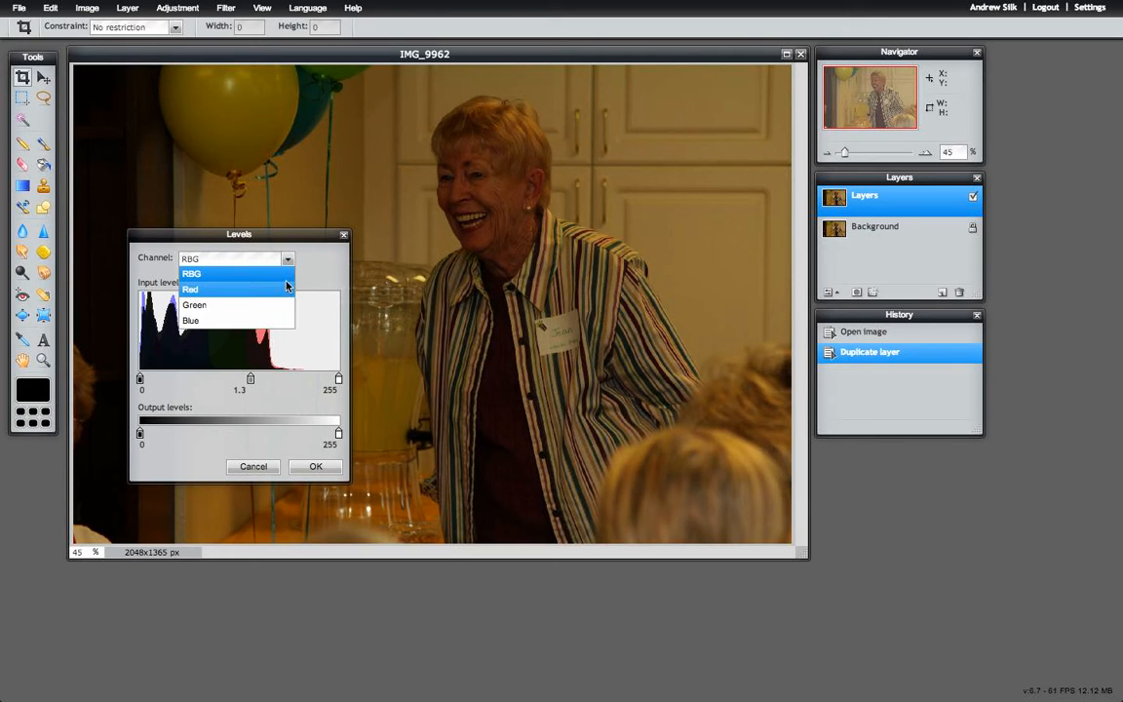
pyautogui.click(297, 267)
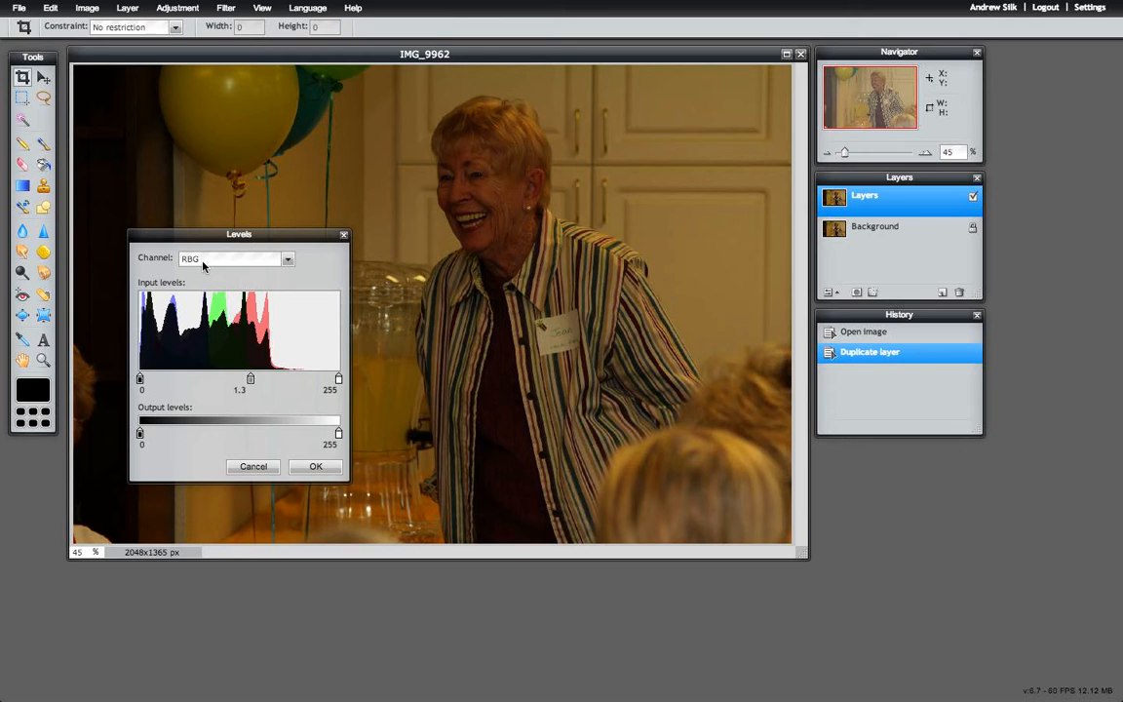
pyautogui.click(289, 261)
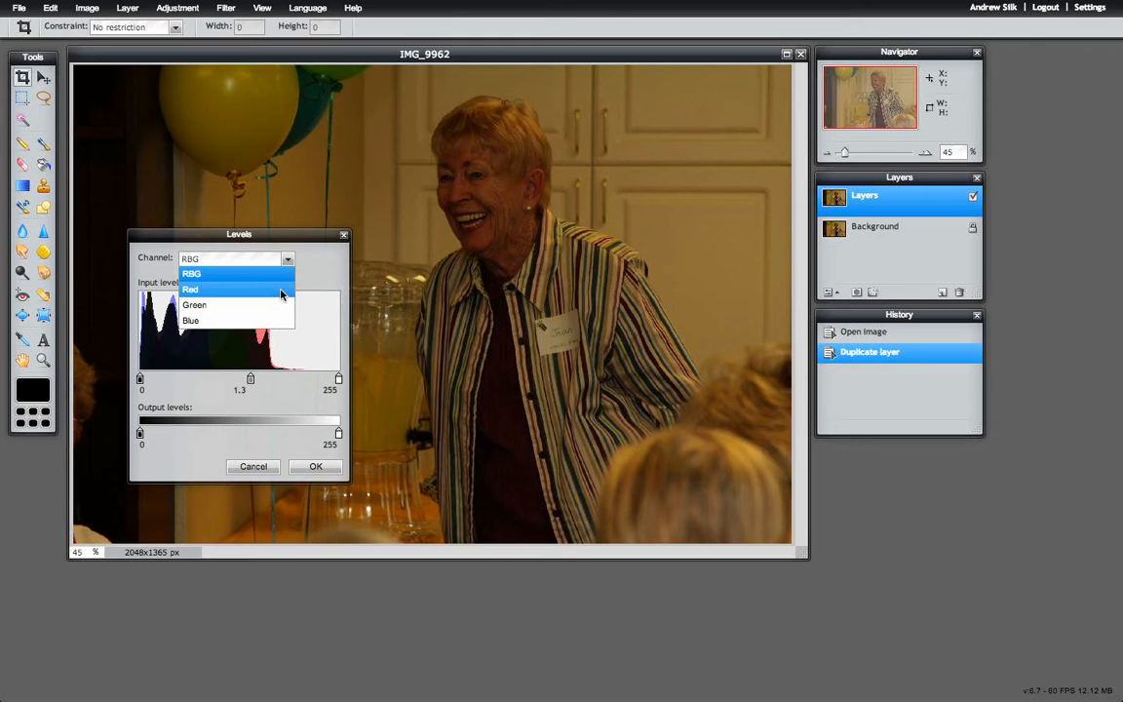
pyautogui.click(280, 292)
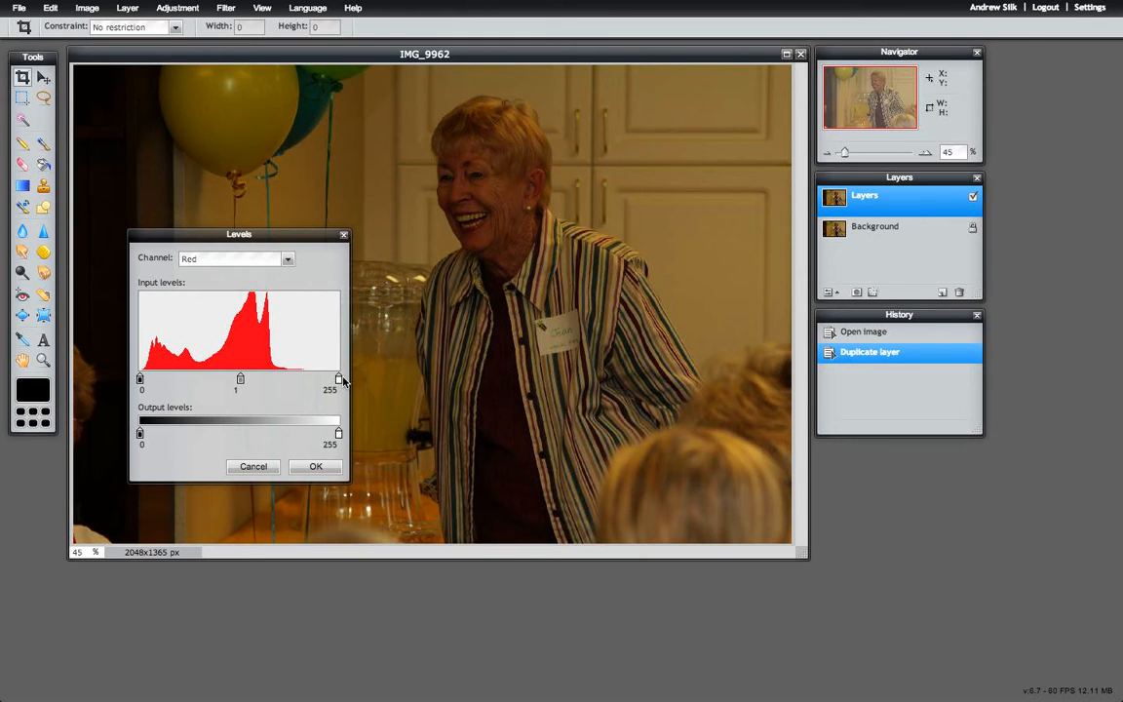
pyautogui.moveTo(338, 381); pyautogui.dragTo(301, 381)
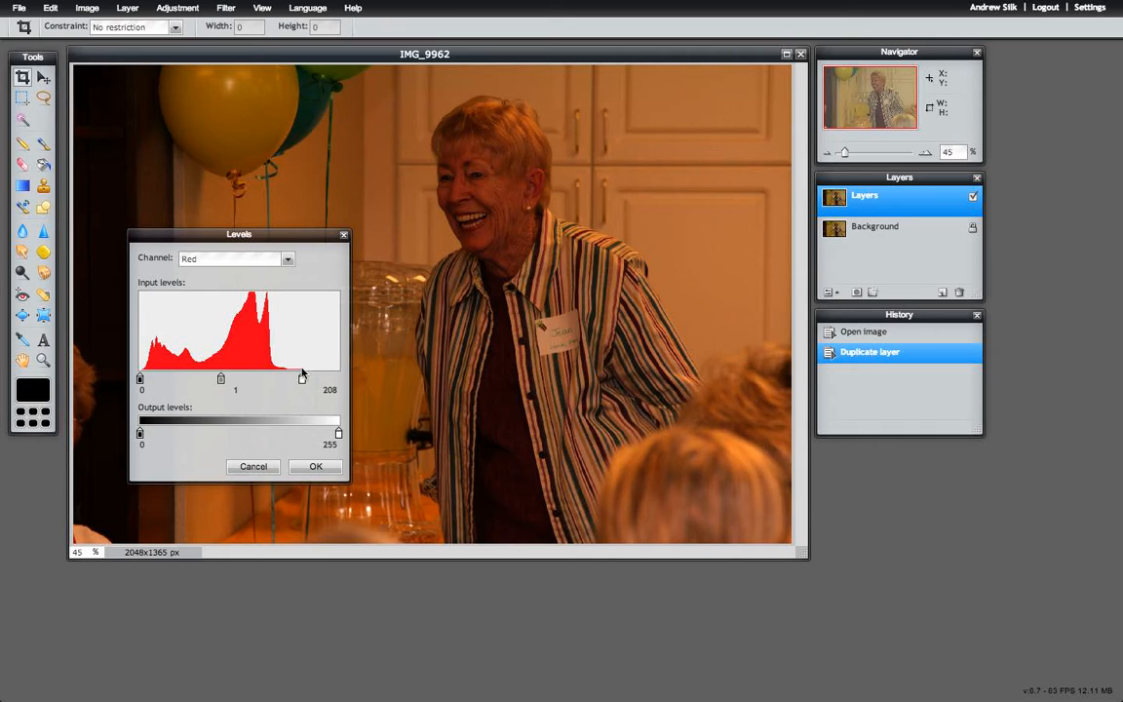
# Set the white input level to 163 for the Green channel and 117 for the Blue channel
pyautogui.click(288, 259)
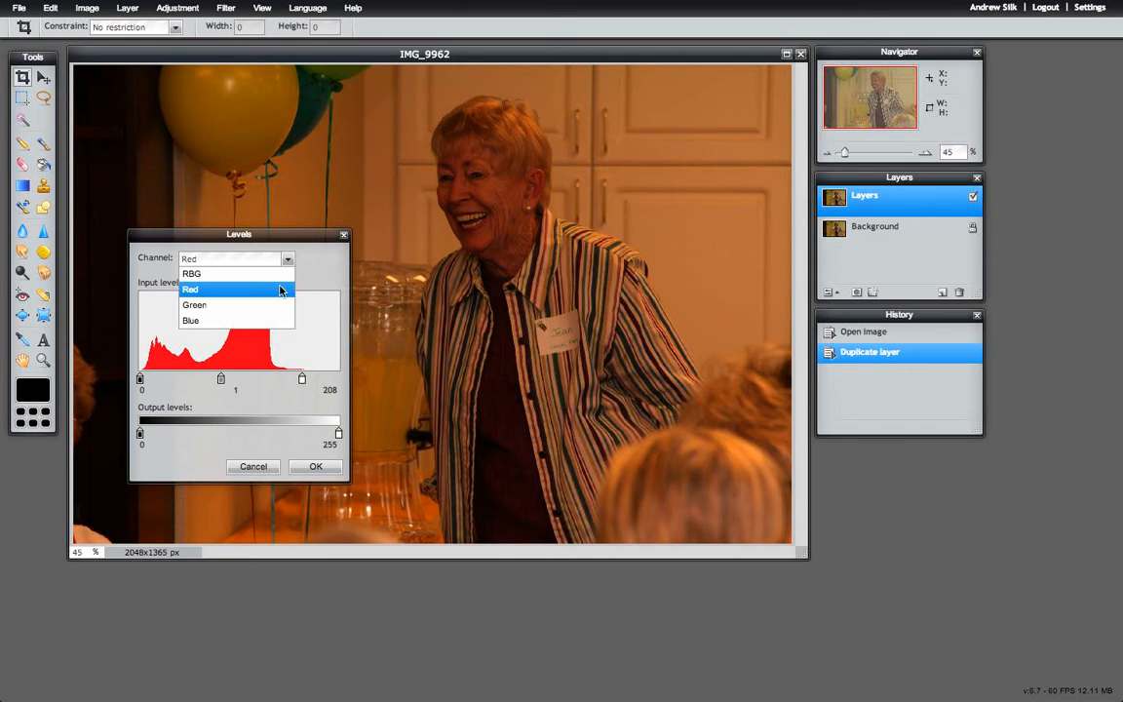
pyautogui.click(275, 313)
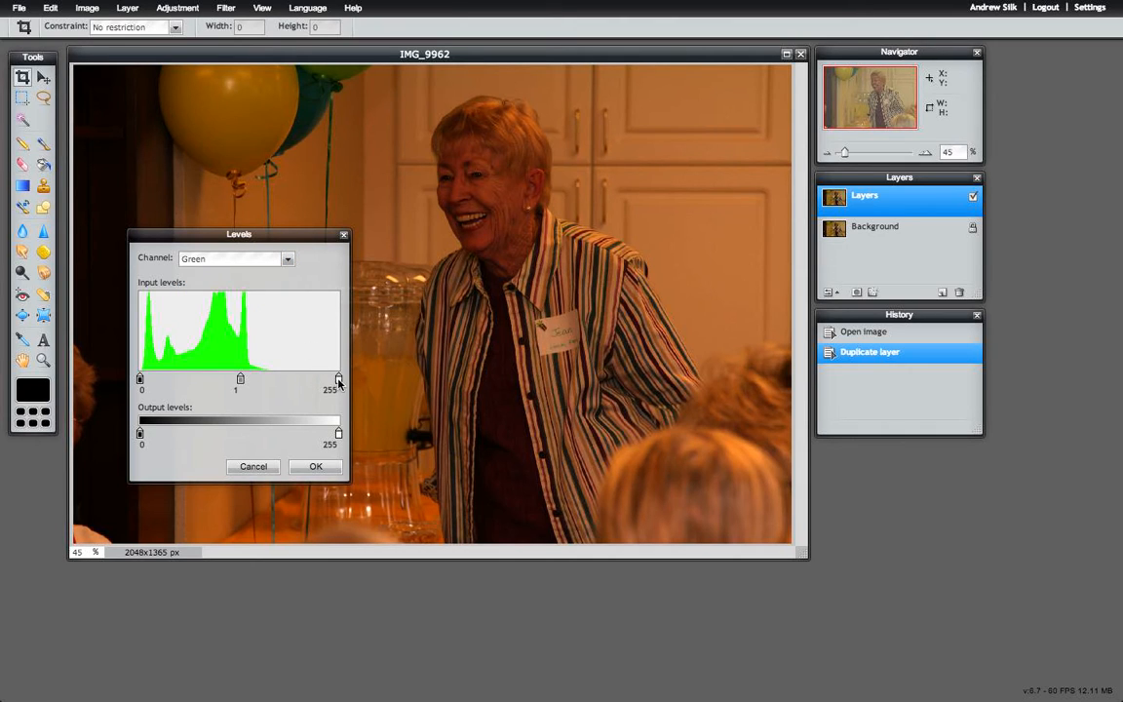
pyautogui.moveTo(338, 383); pyautogui.dragTo(268, 384)
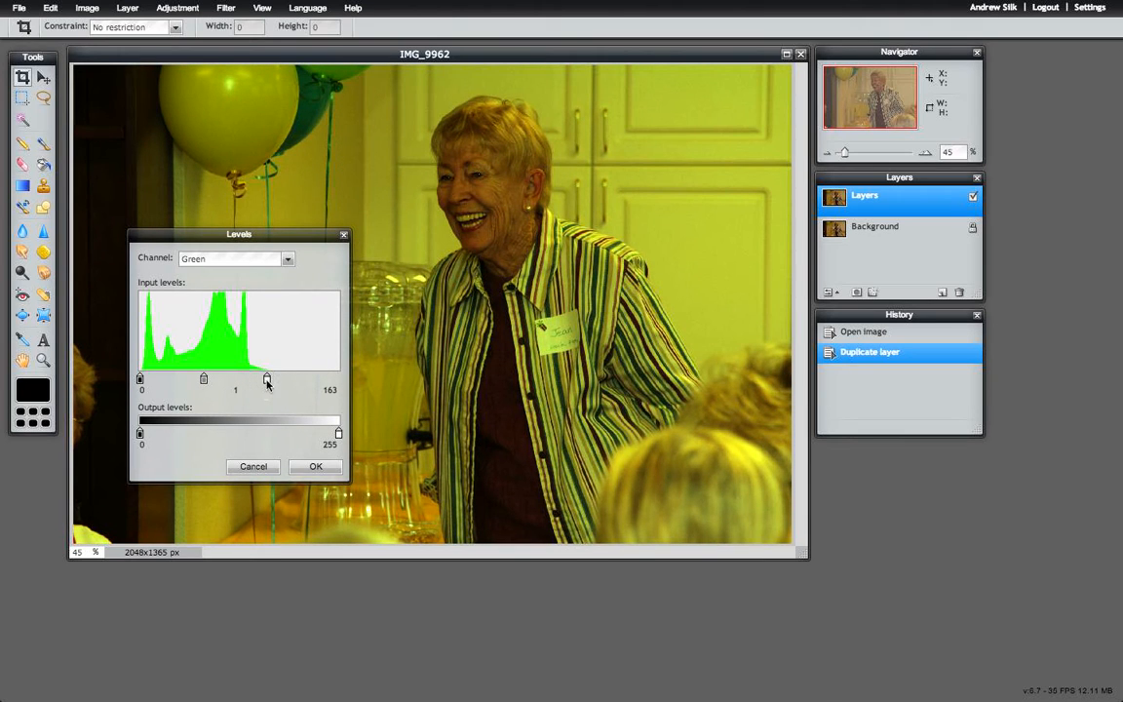
pyautogui.click(288, 258)
pyautogui.click(269, 322)
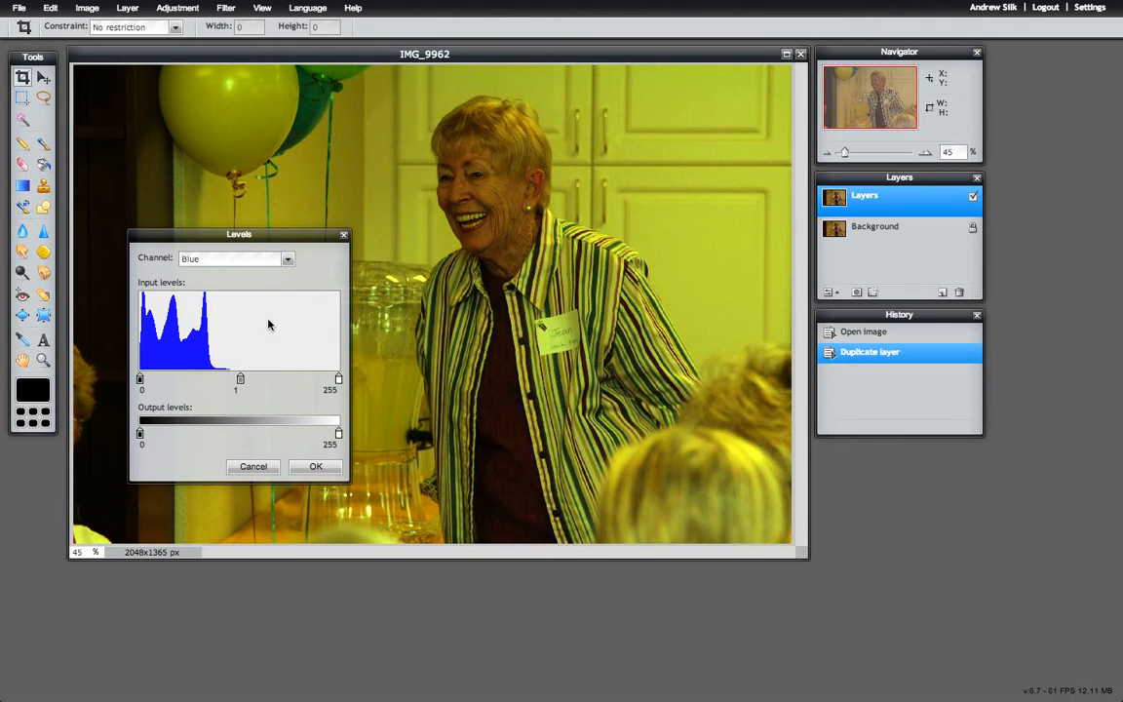
pyautogui.moveTo(338, 382); pyautogui.dragTo(232, 380)
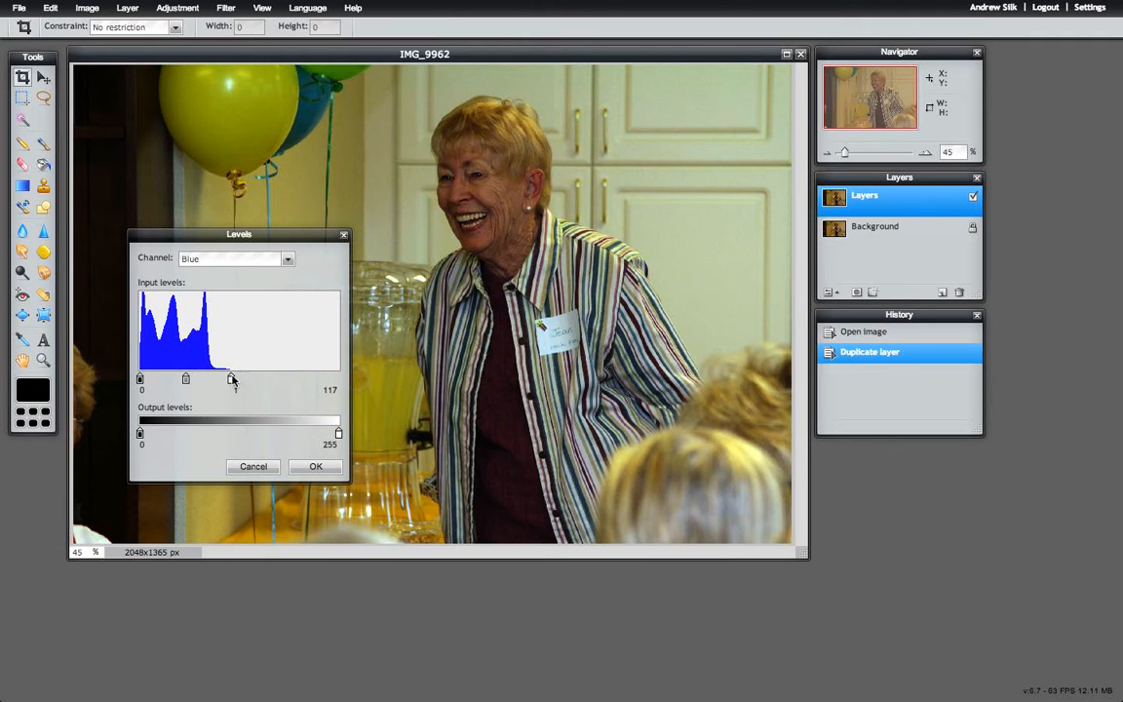
# Set the Red channel's white input level to 195 and its midtone to 1.01
pyautogui.click(287, 258)
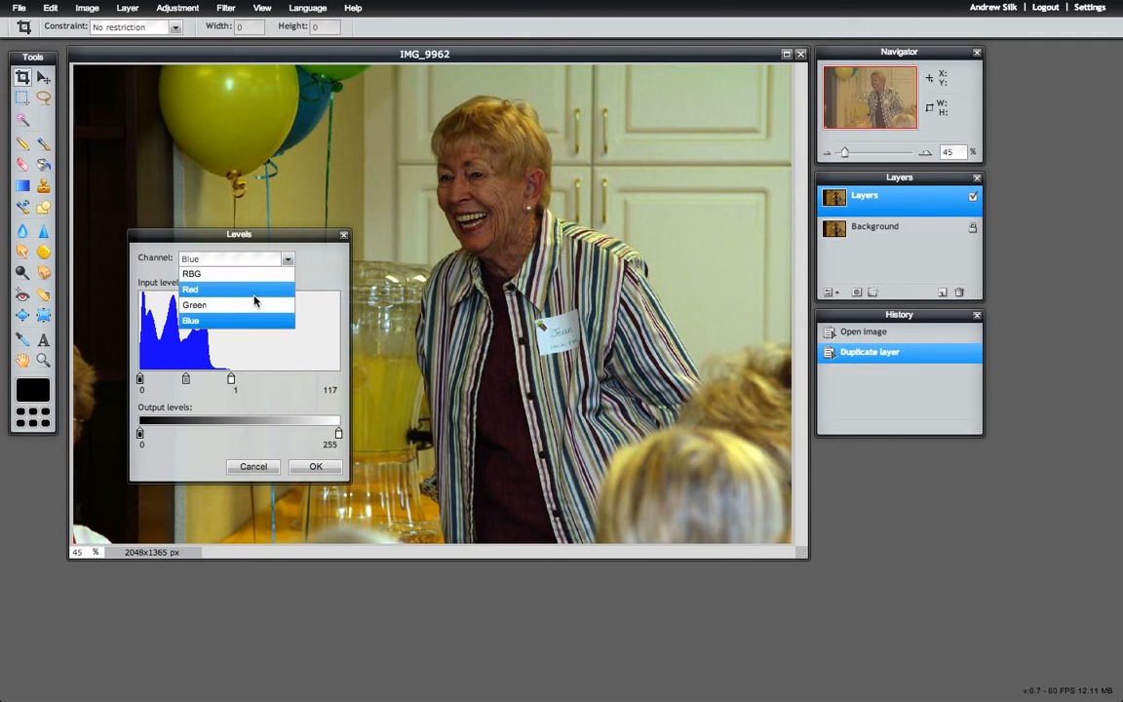
pyautogui.click(253, 294)
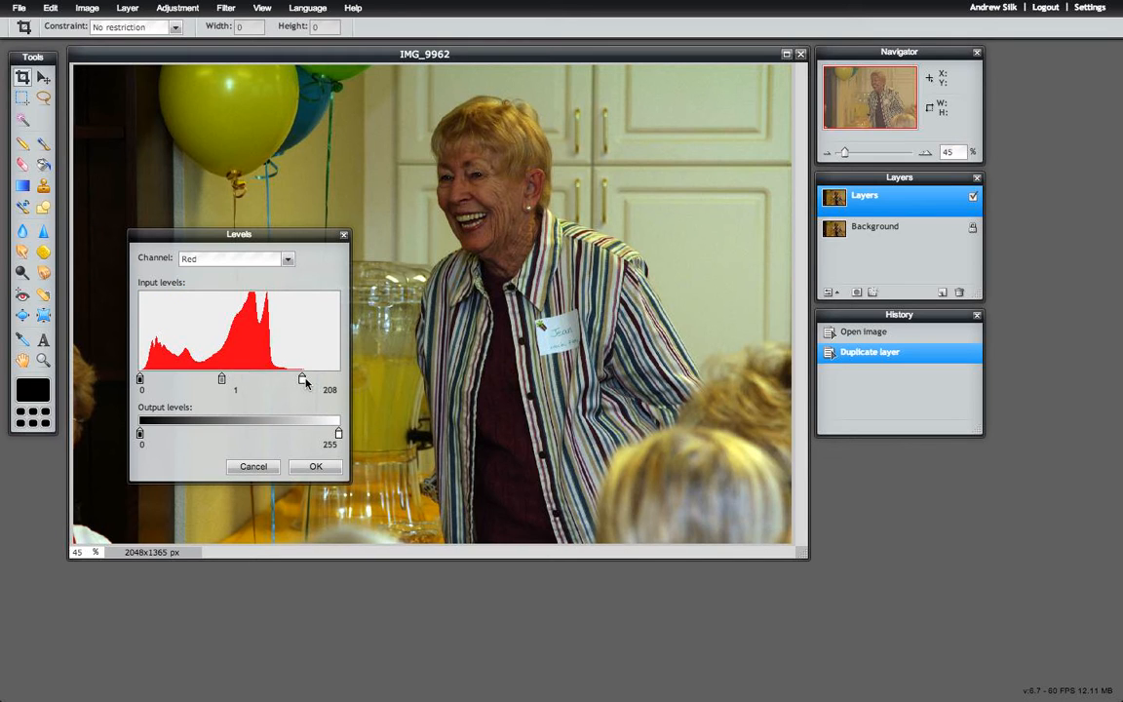
pyautogui.moveTo(306, 381); pyautogui.dragTo(292, 381)
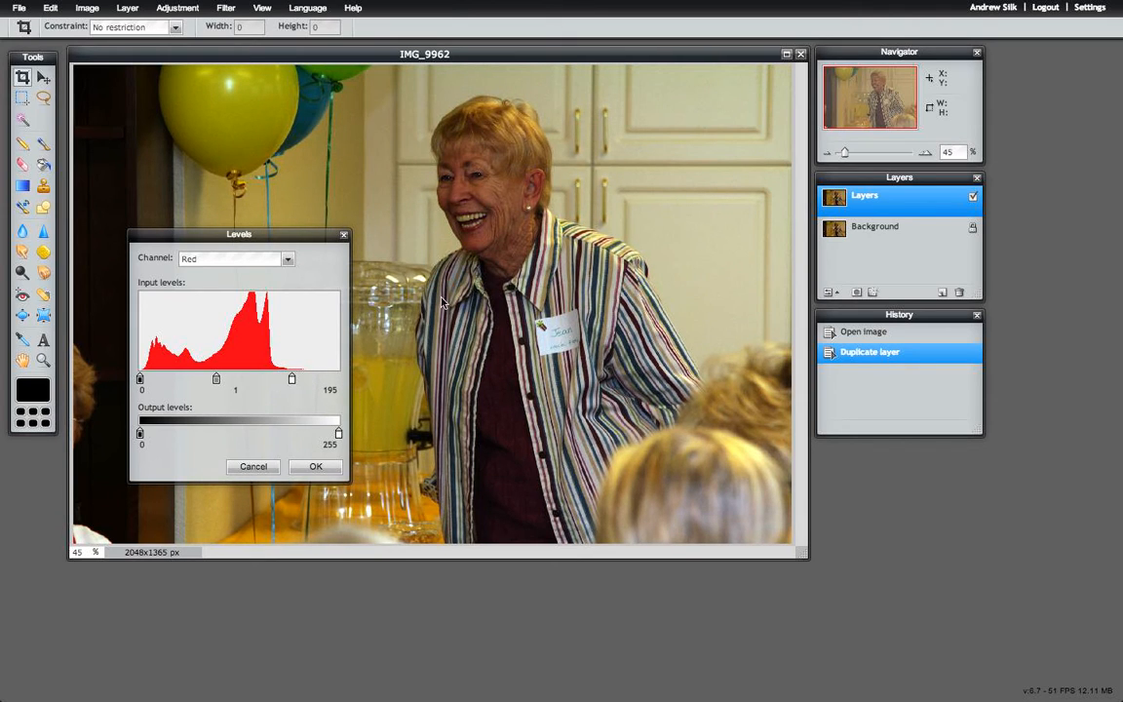
pyautogui.click(213, 380)
pyautogui.moveTo(212, 380)
pyautogui.mouseDown()
pyautogui.moveTo(195, 381)
pyautogui.moveTo(217, 380)
pyautogui.mouseUp()
pyautogui.moveTo(216, 380); pyautogui.dragTo(217, 380)
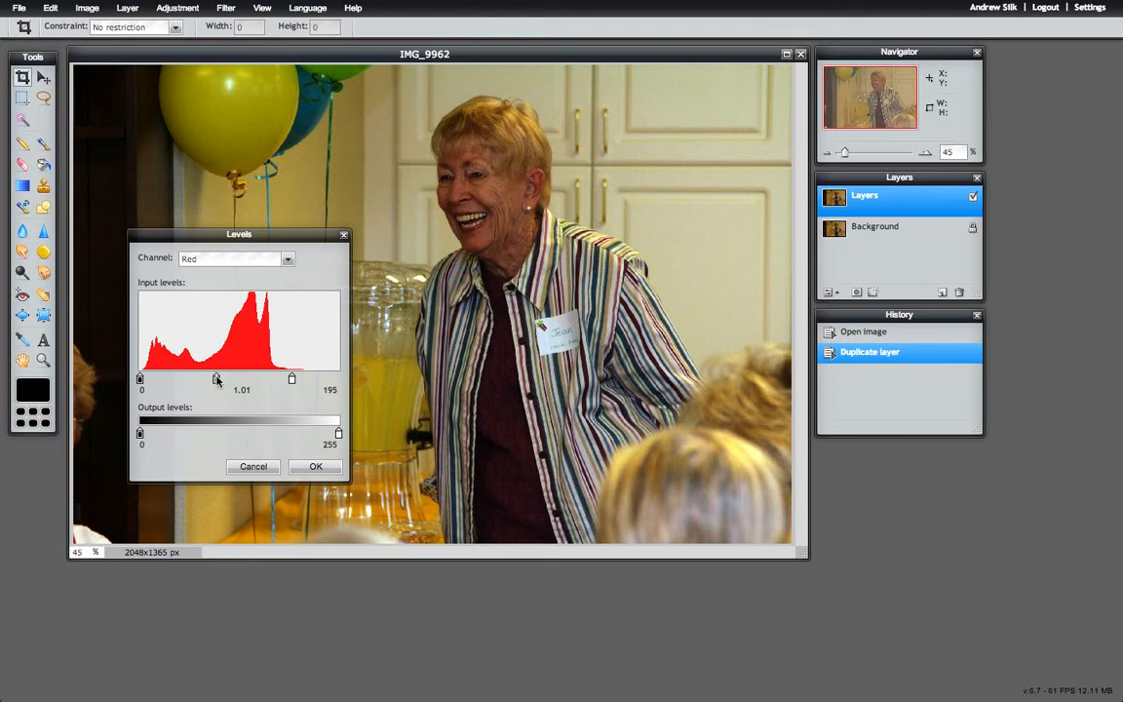
# Raise the Green channel's white input level slightly and apply the Levels adjustment
pyautogui.click(288, 260)
pyautogui.click(224, 290)
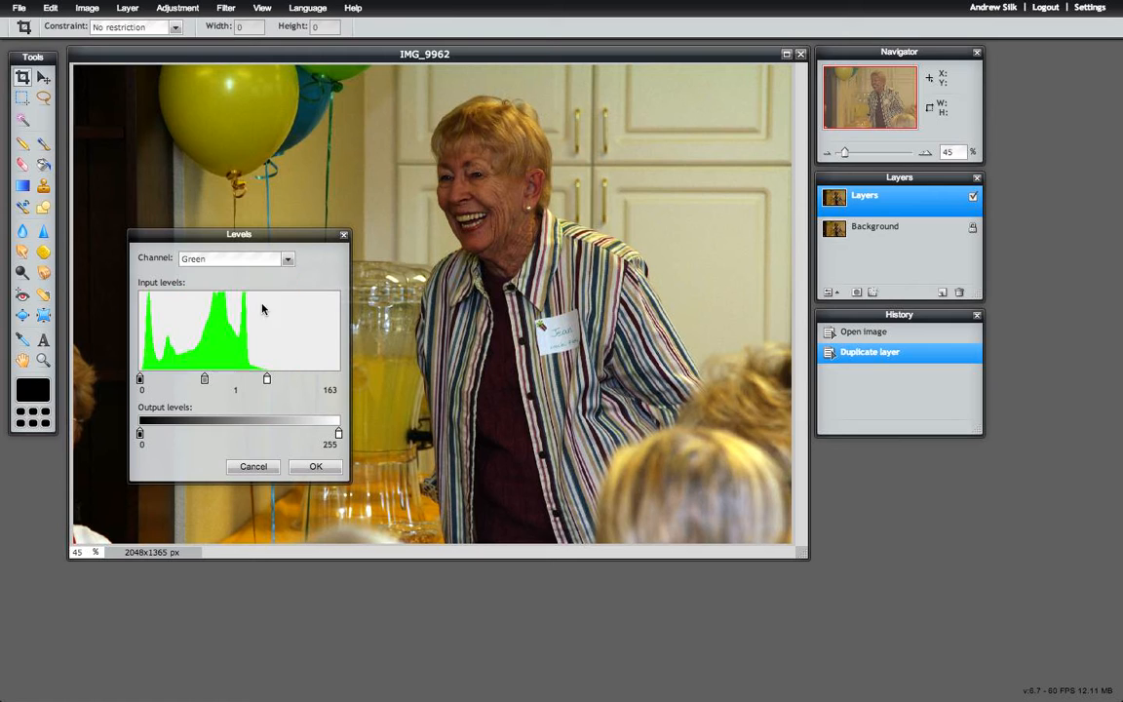
pyautogui.moveTo(267, 381); pyautogui.dragTo(266, 380)
pyautogui.click(267, 380)
pyautogui.moveTo(267, 380); pyautogui.dragTo(271, 383)
pyautogui.click(313, 467)
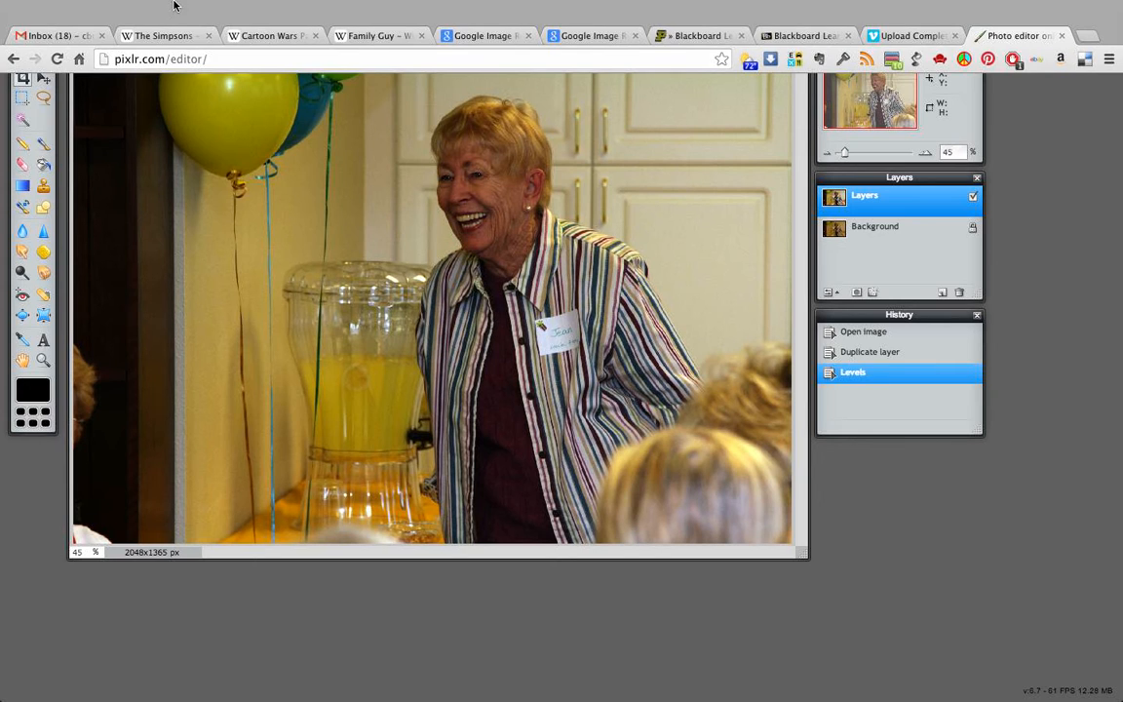
# Apply a second Levels adjustment to the combined RBG channel with black input 9 and midtone 0.68
pyautogui.click(179, 9)
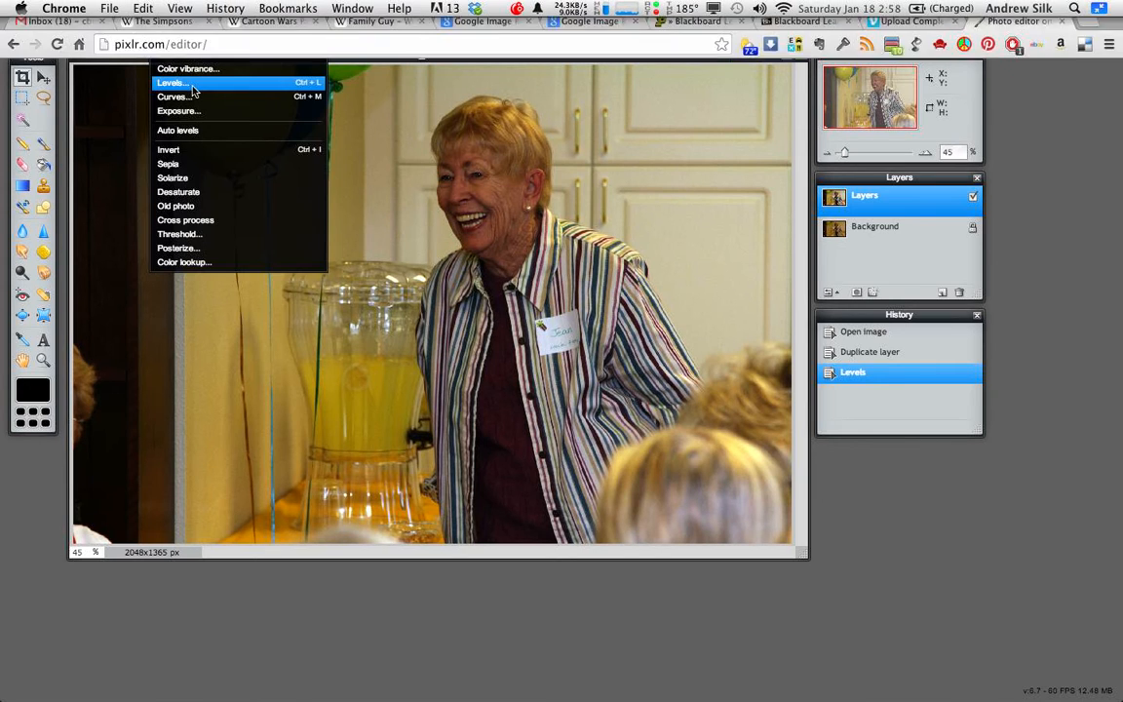
pyautogui.click(175, 82)
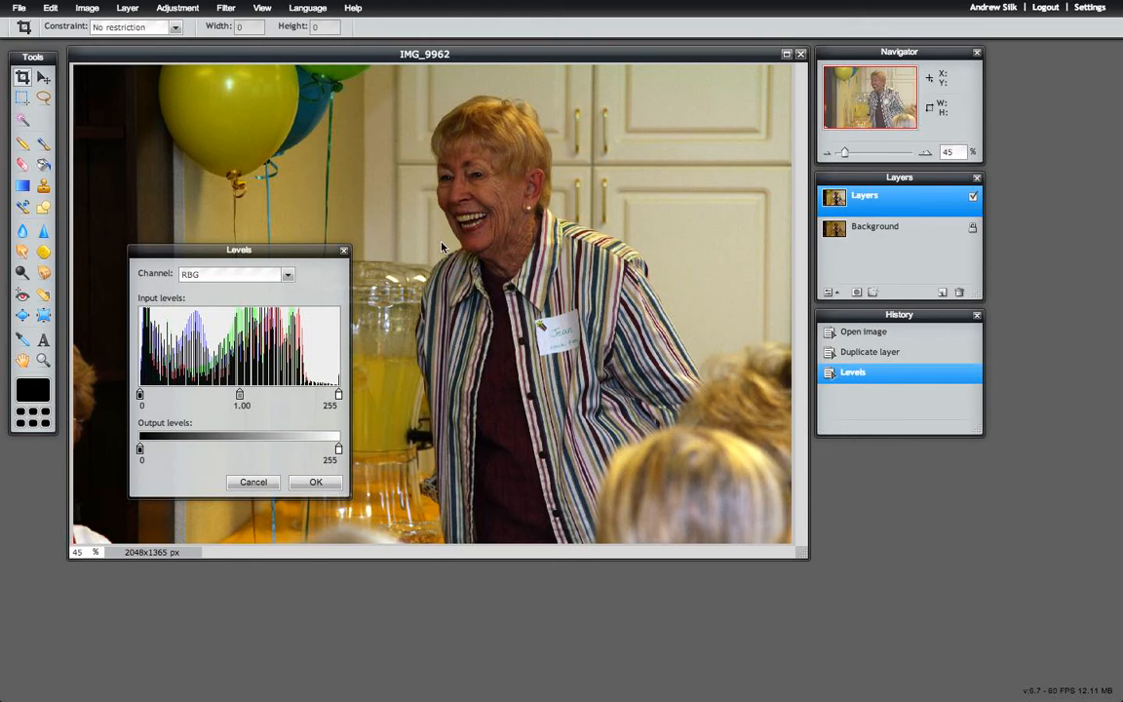
pyautogui.moveTo(240, 395); pyautogui.dragTo(223, 394)
pyautogui.moveTo(140, 394); pyautogui.dragTo(146, 394)
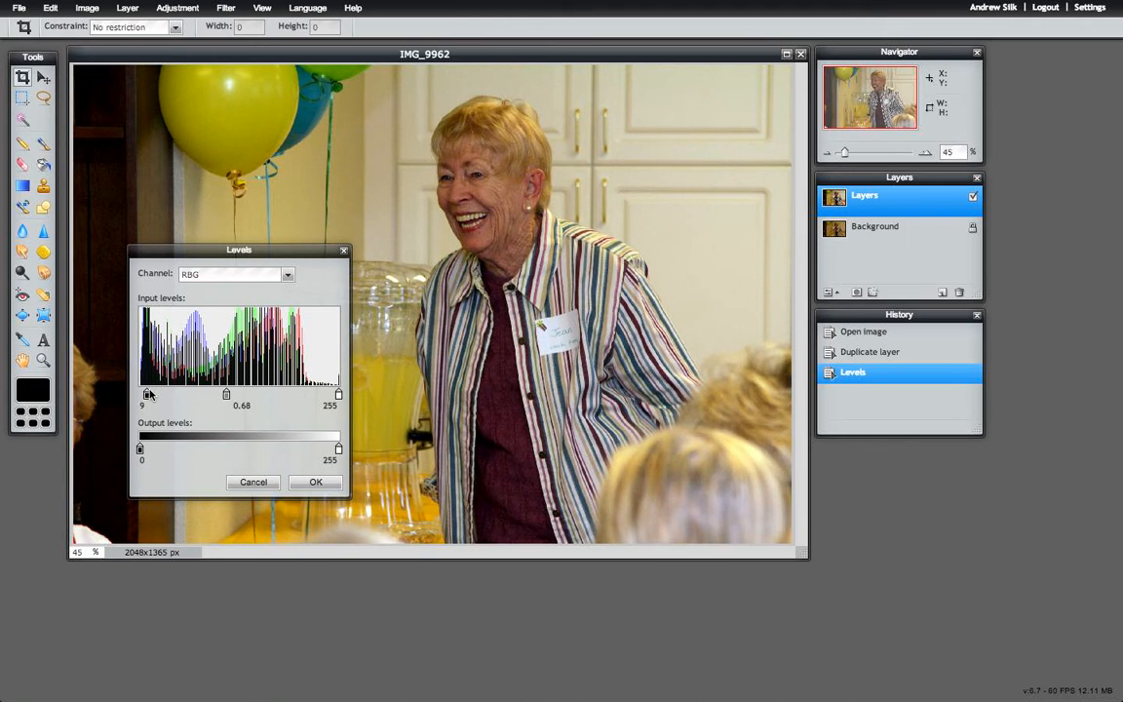
pyautogui.click(309, 482)
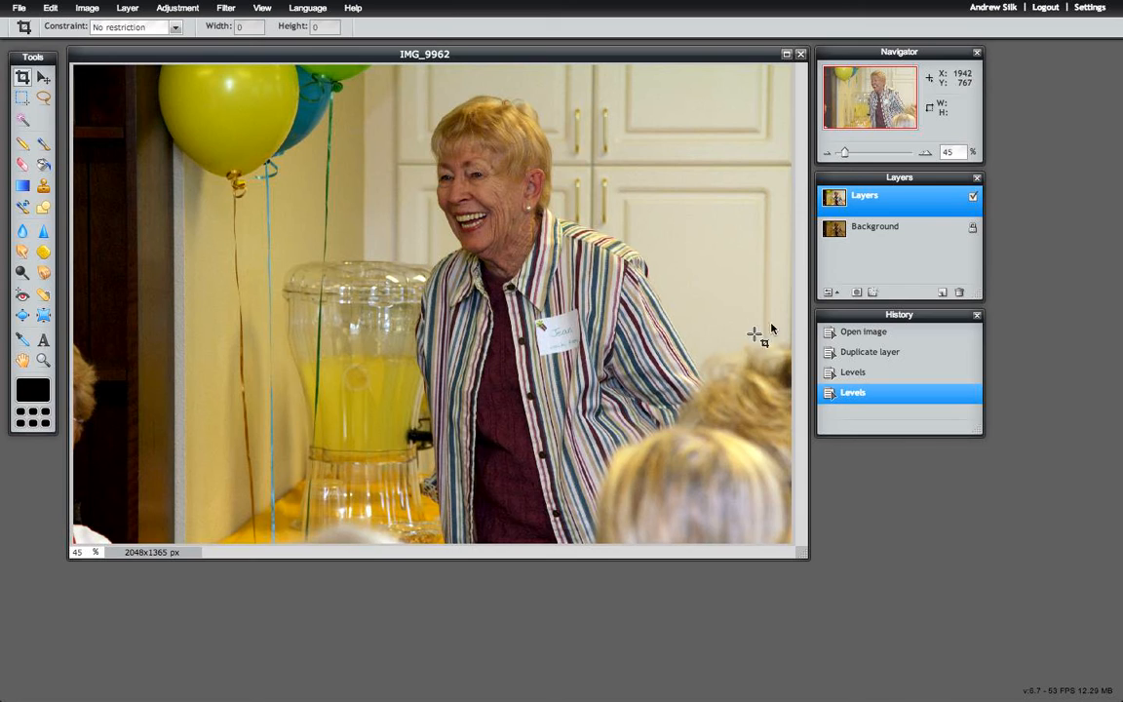
# Step back through the history to the Duplicate layer state to compare the photo before and after both Levels adjustments
pyautogui.click(873, 372)
pyautogui.click(870, 393)
pyautogui.click(863, 379)
pyautogui.click(862, 357)
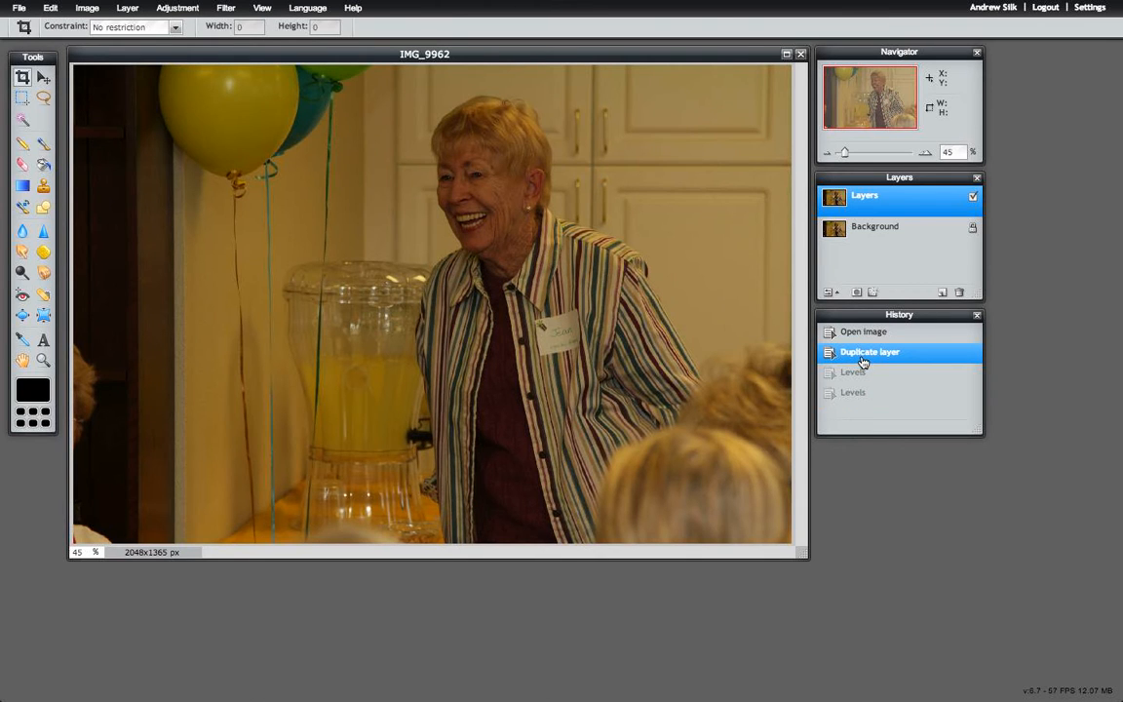
# Step forward through the history to reapply both Levels adjustments
pyautogui.click(864, 378)
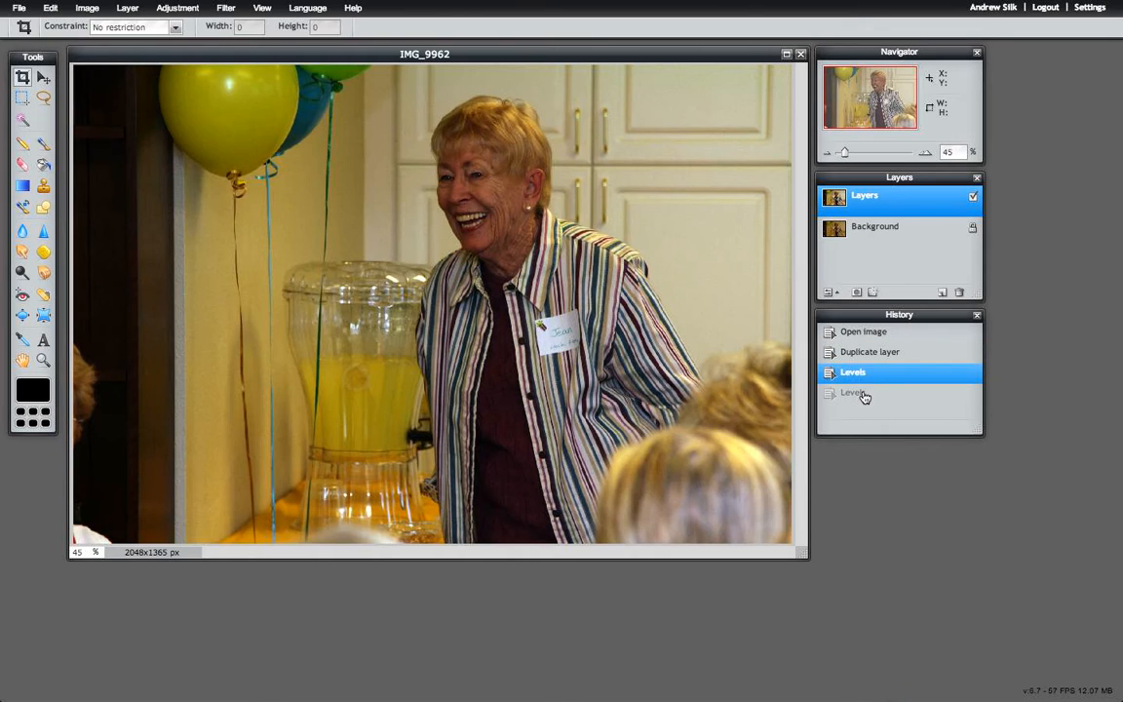
pyautogui.click(863, 393)
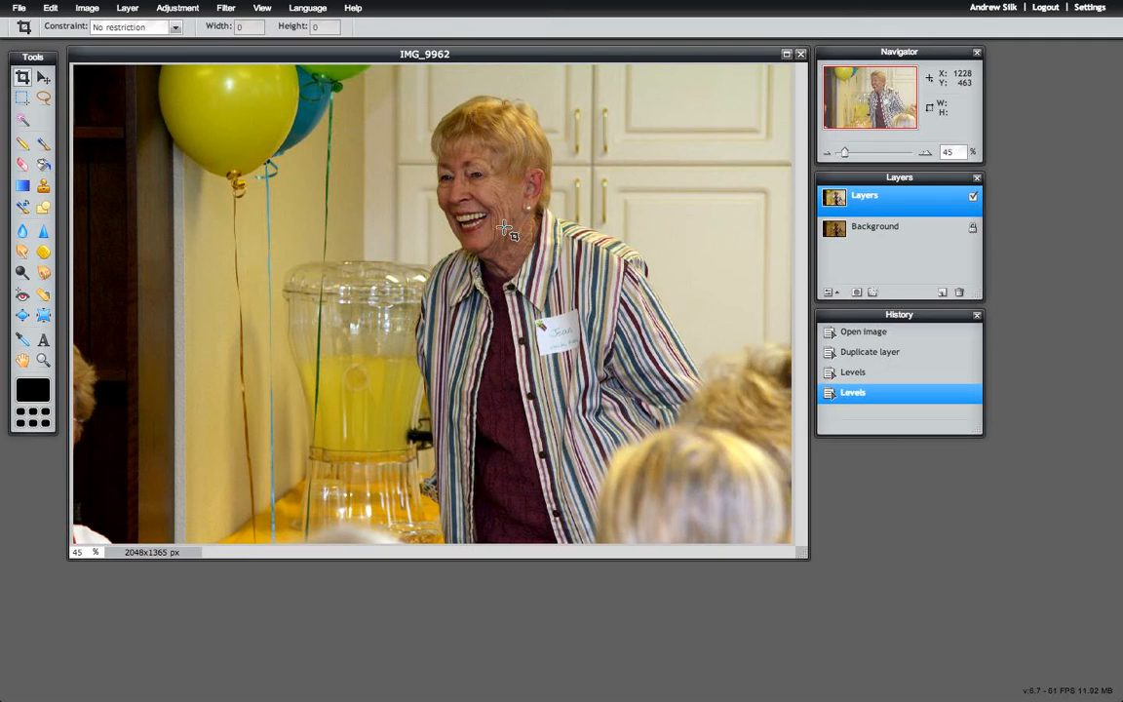
# Duplicate the Background layer and hide the Layers layer above the copy
pyautogui.click(880, 235)
pyautogui.rightClick(880, 235)
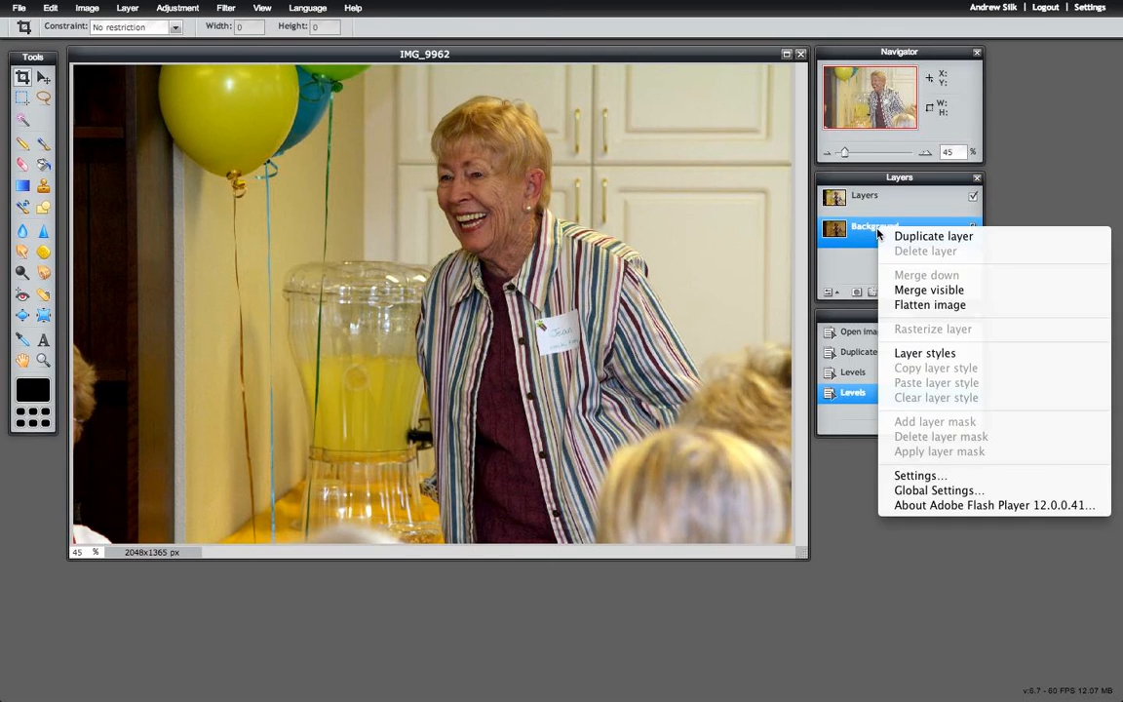
pyautogui.click(883, 236)
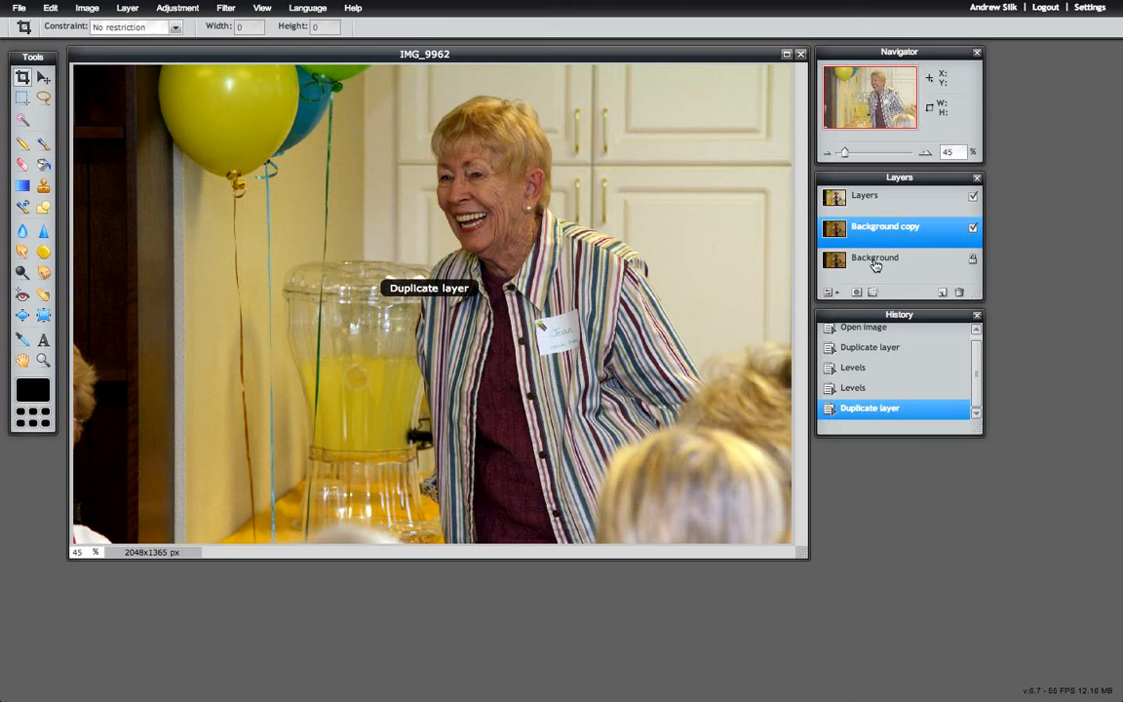
pyautogui.click(973, 198)
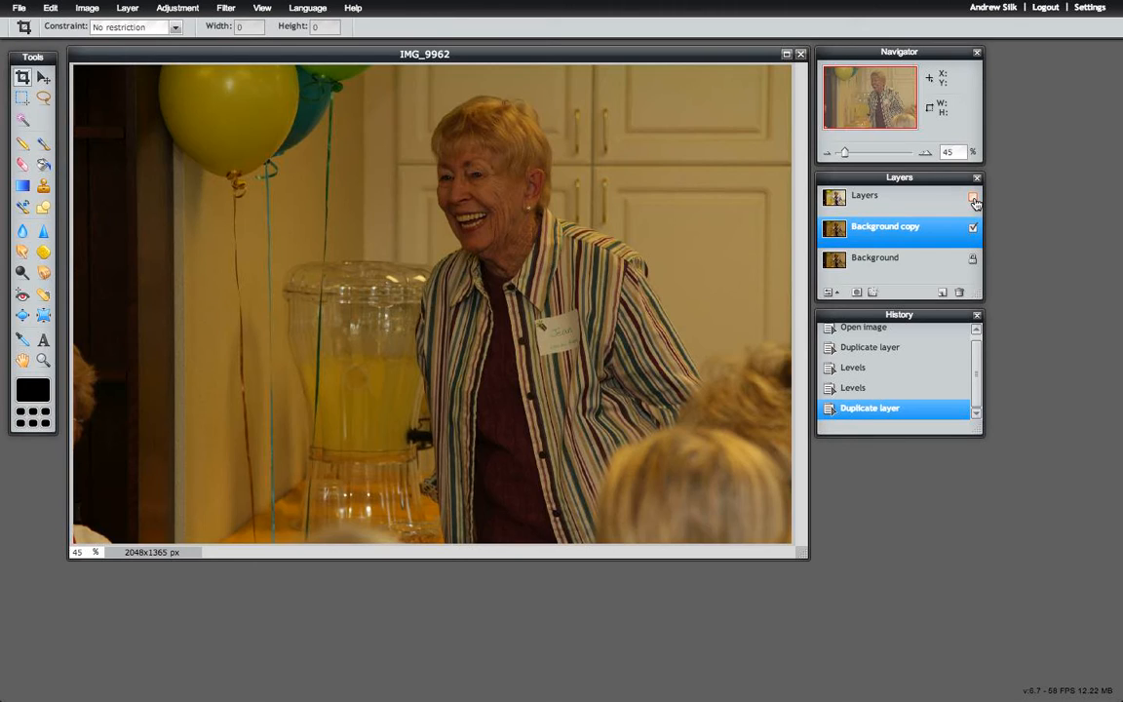
# Rename the Background copy layer as Curves
pyautogui.doubleClick(904, 233)
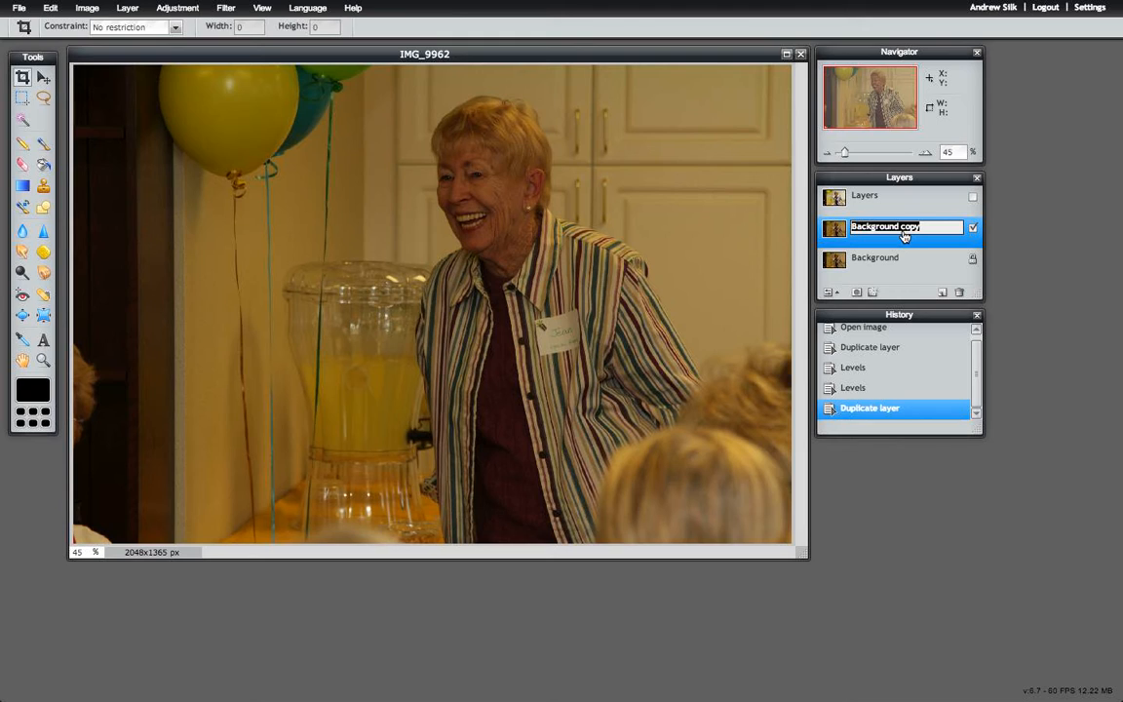
pyautogui.write('Curves')
pyautogui.press('Return')
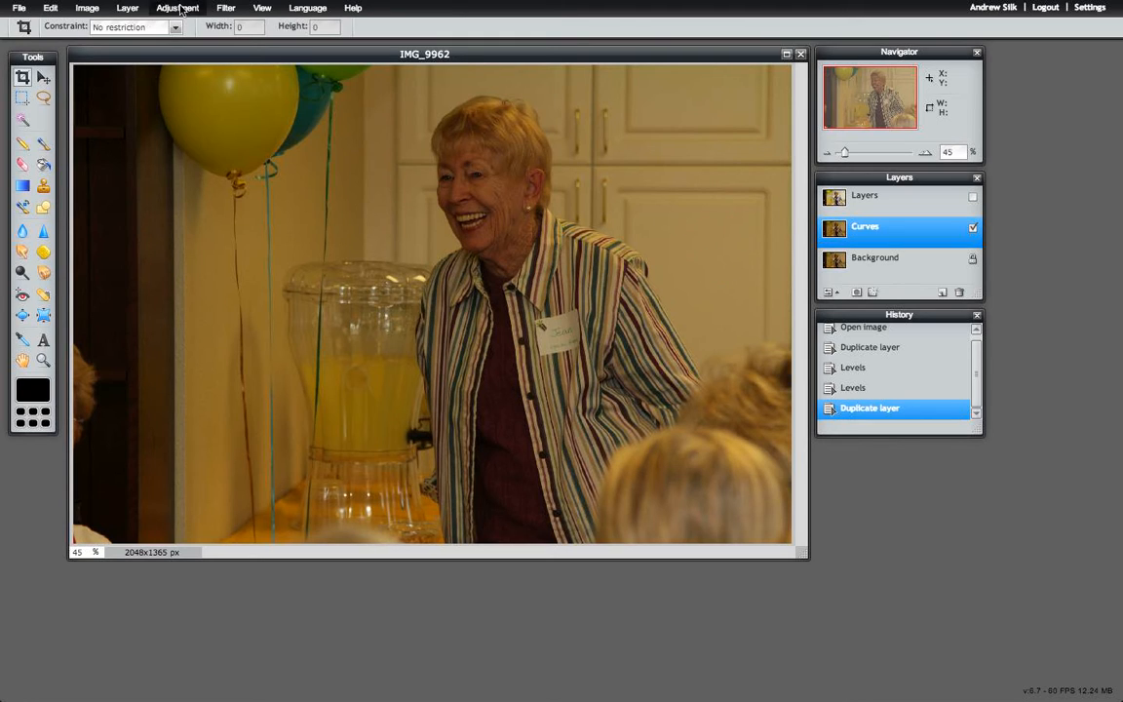
pyautogui.moveTo(178, 9)
pyautogui.click(177, 8)
pyautogui.click(191, 99)
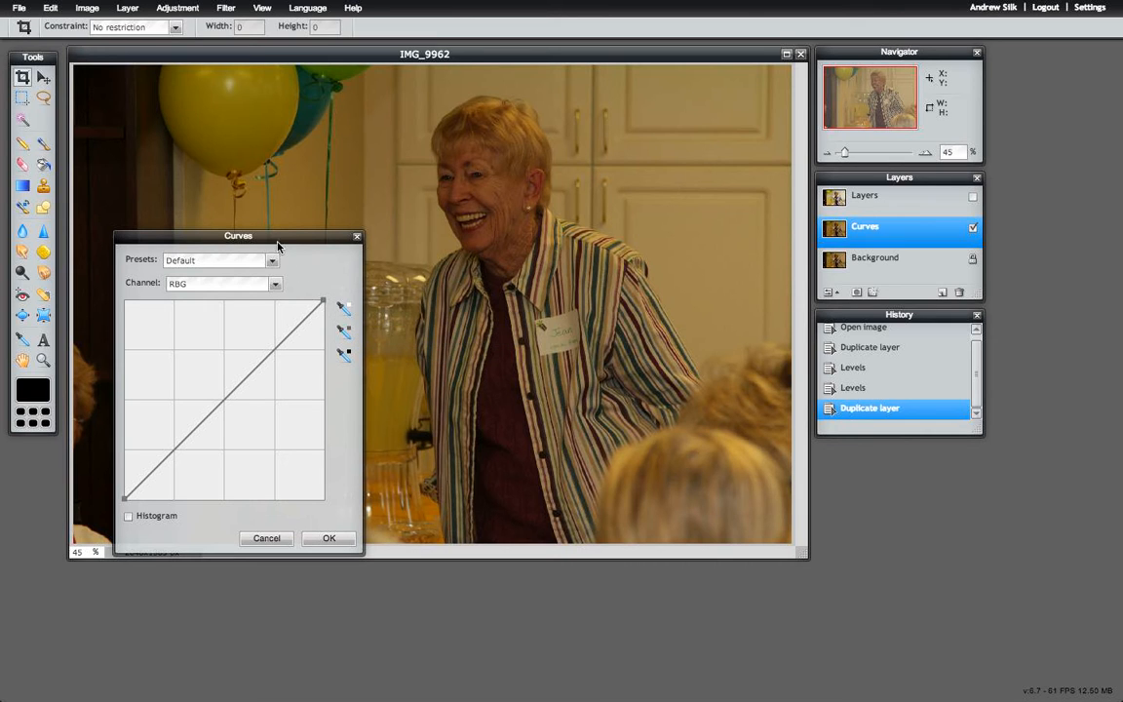
pyautogui.moveTo(277, 241); pyautogui.dragTo(846, 275)
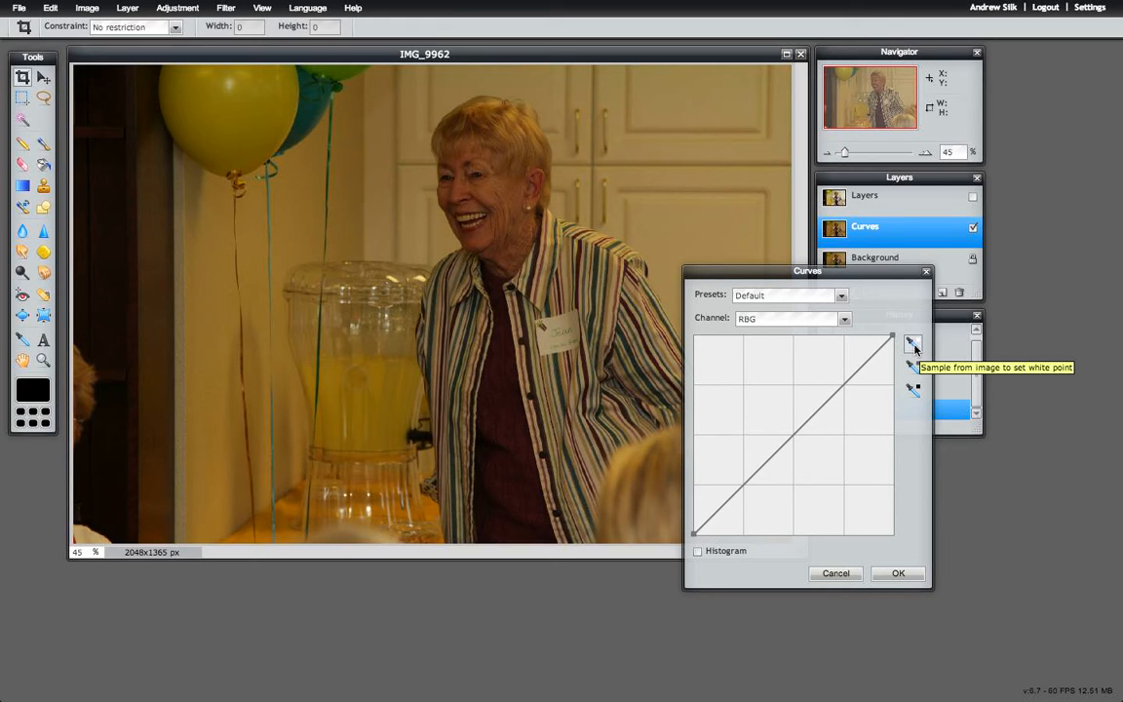
pyautogui.click(913, 346)
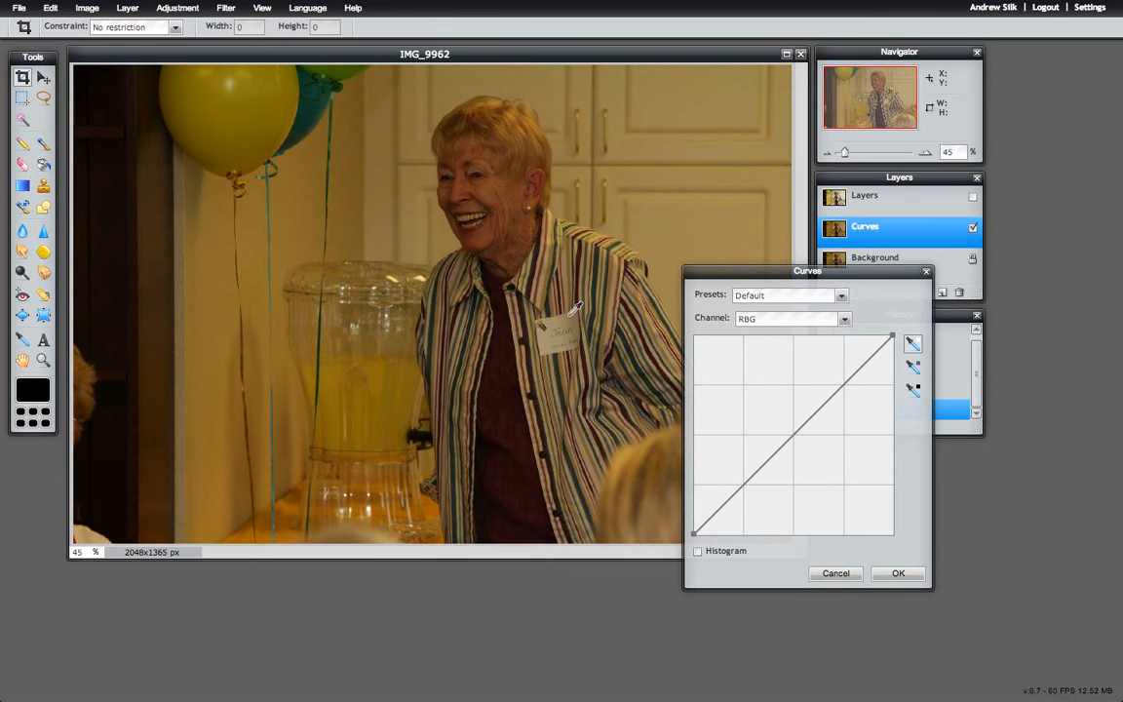
pyautogui.click(570, 314)
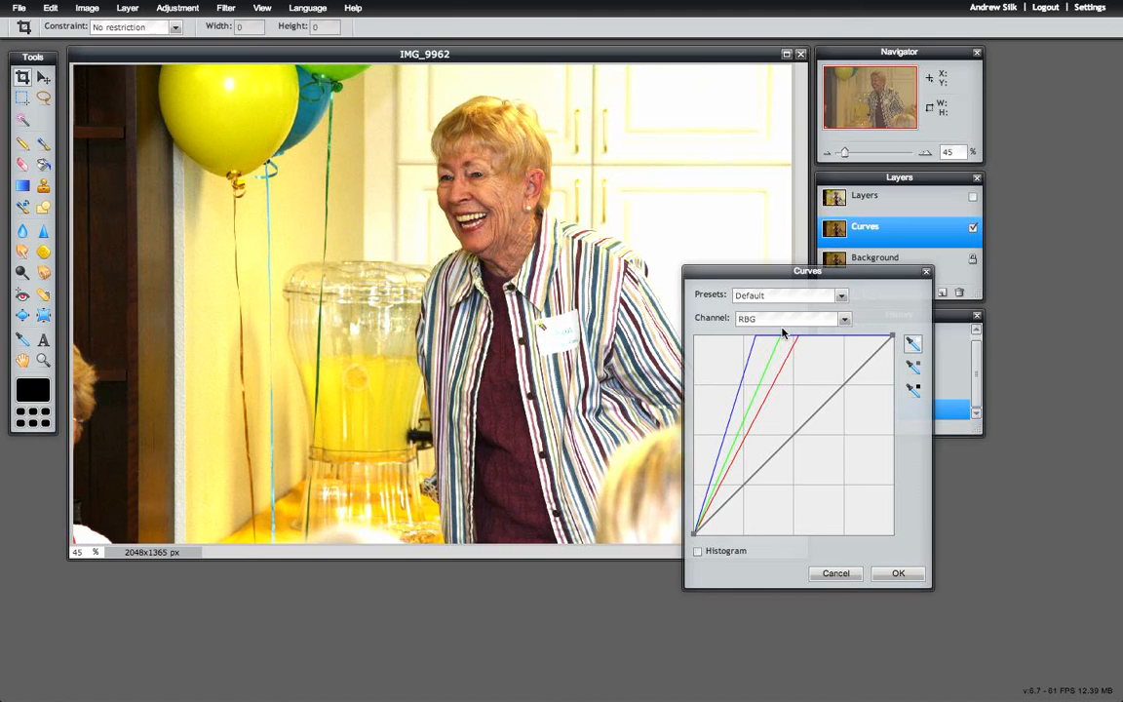
pyautogui.click(914, 348)
pyautogui.click(836, 574)
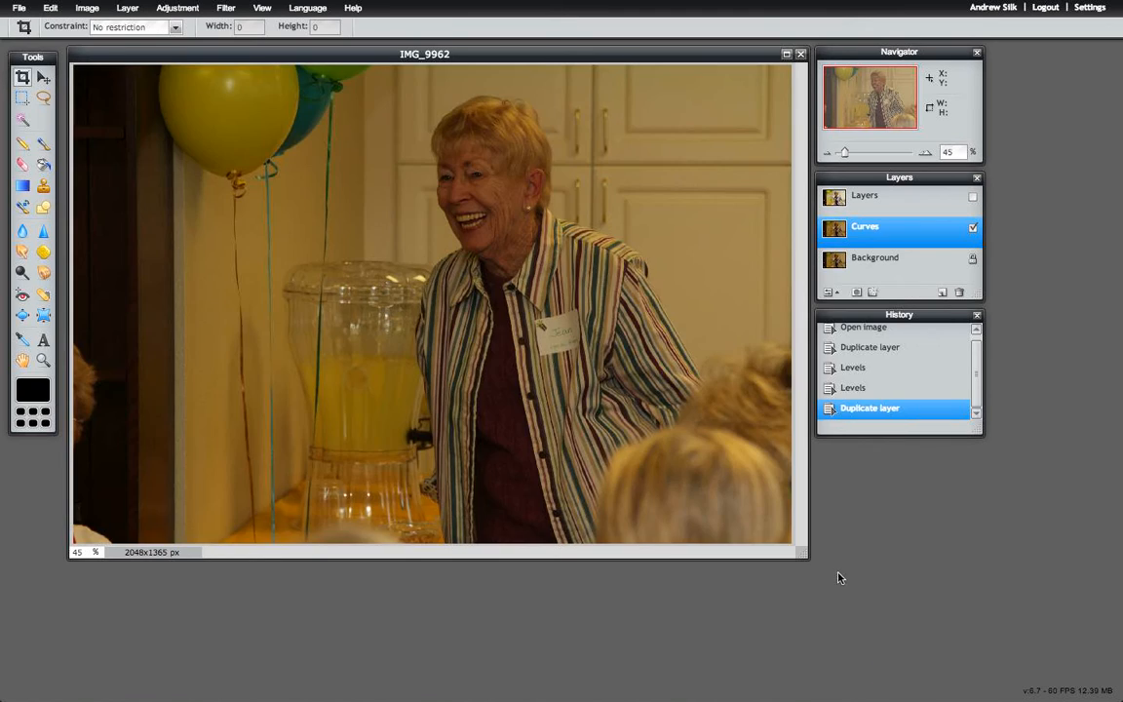
# Start a Curves adjustment on the Curves layer and set the white point by sampling the clear upper part of the drink dispenser
pyautogui.hotkey('ctrl', 'm')
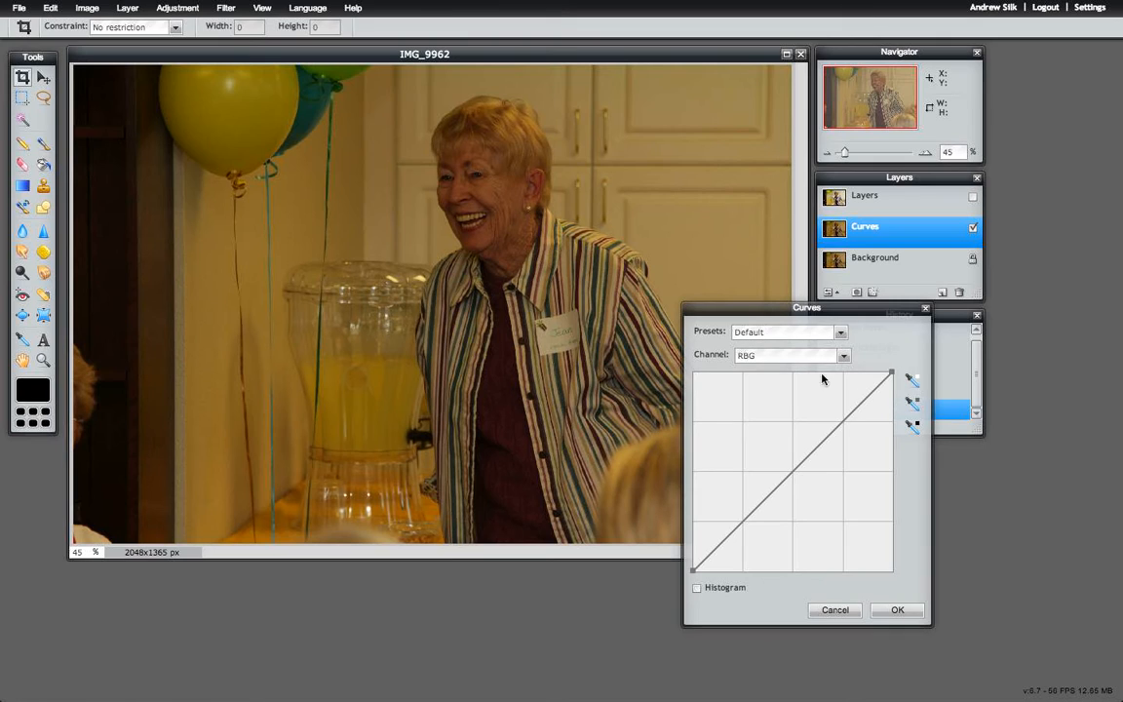
pyautogui.click(914, 381)
pyautogui.click(424, 274)
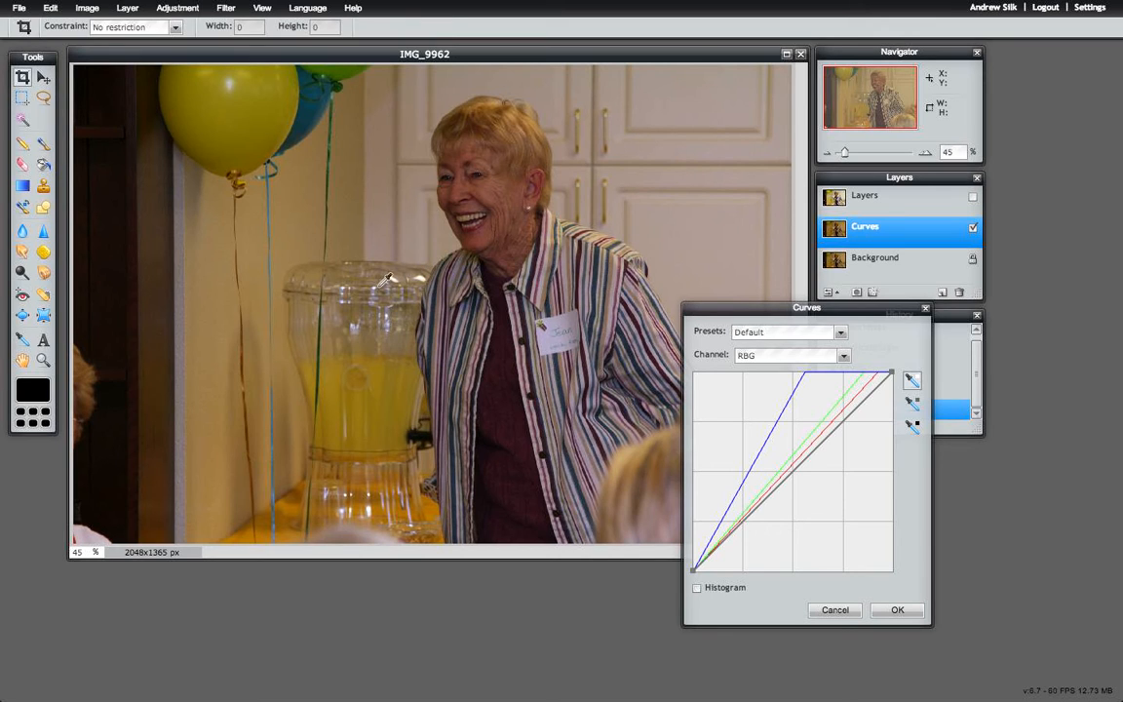
pyautogui.click(391, 276)
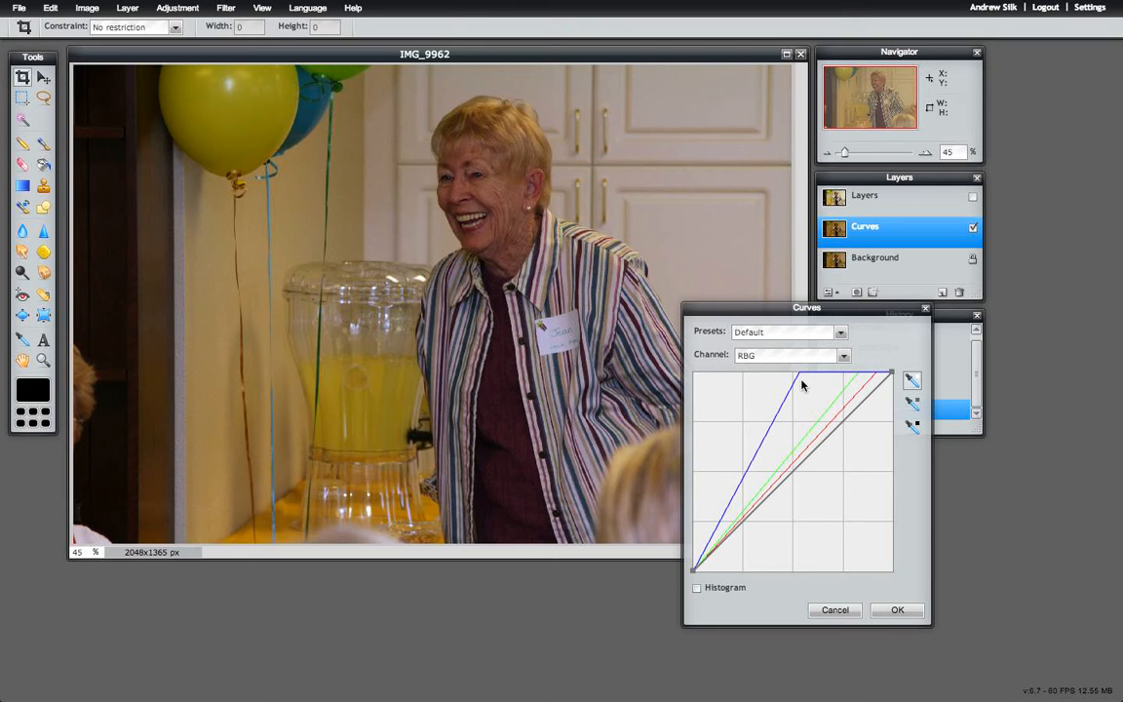
# Move the white endpoint of the Red channel curve slightly inward to strengthen the reds
pyautogui.click(843, 356)
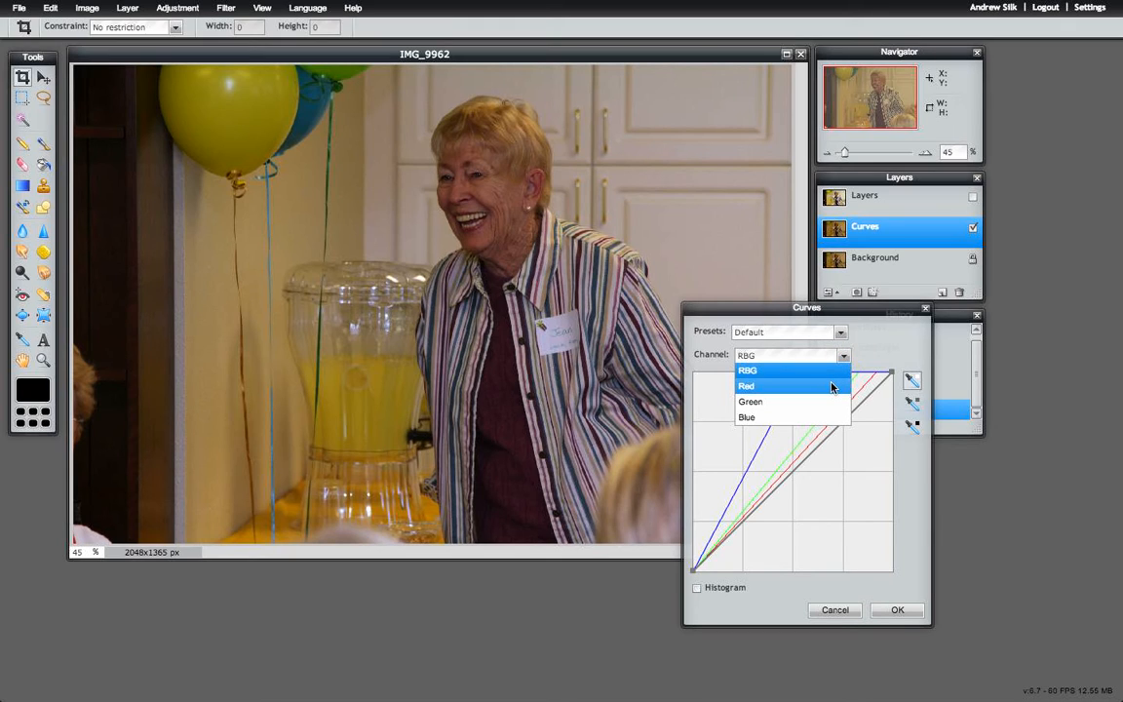
pyautogui.click(832, 387)
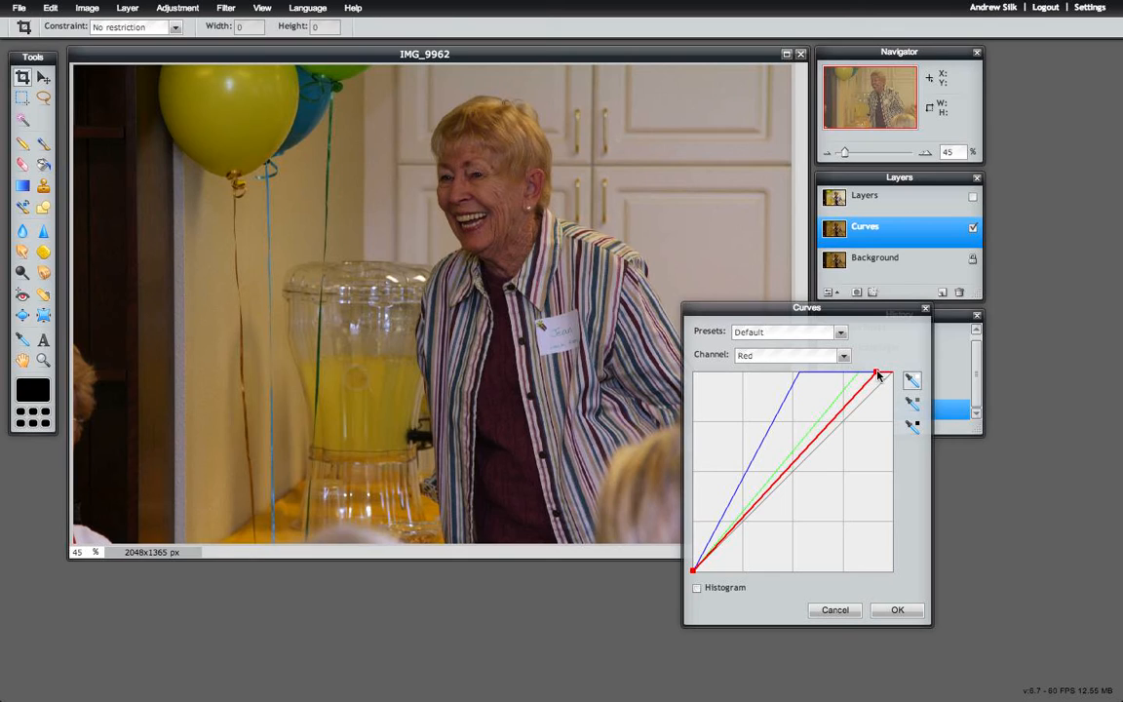
pyautogui.click(845, 357)
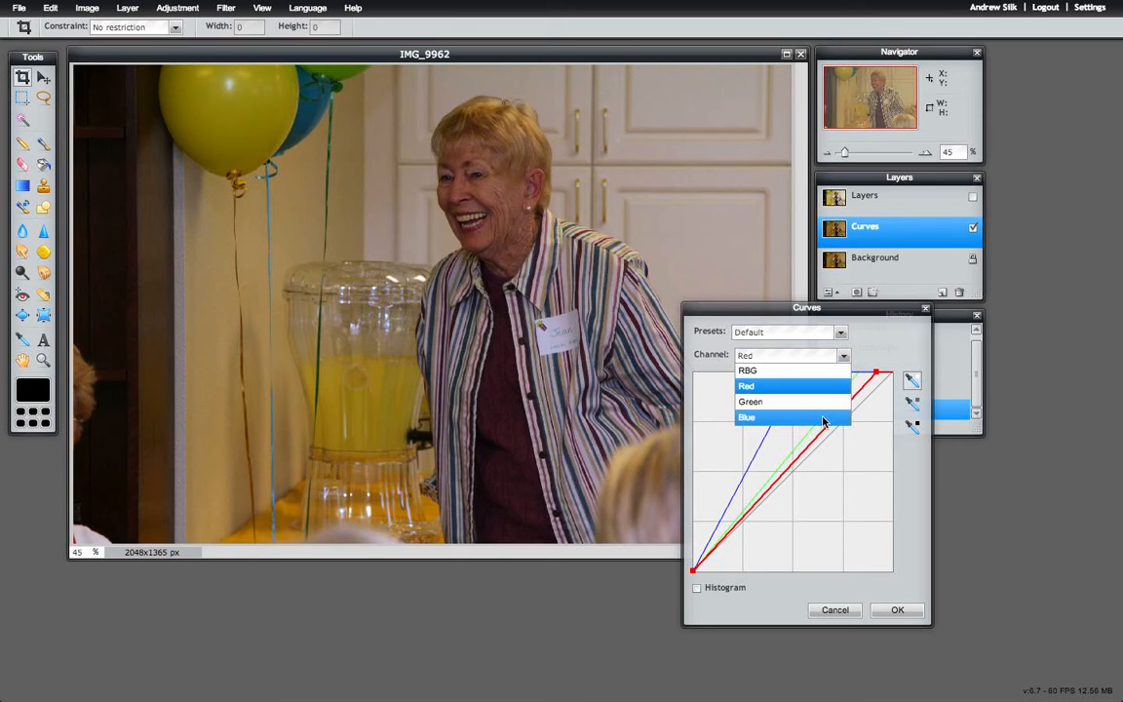
pyautogui.click(790, 386)
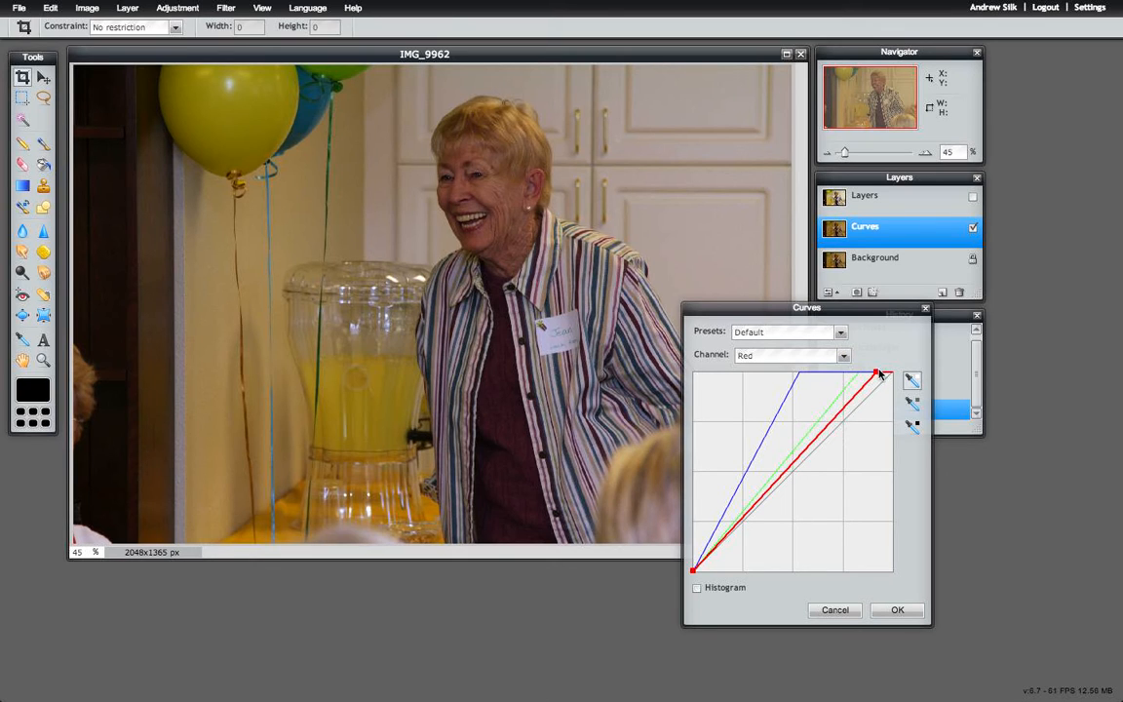
pyautogui.moveTo(876, 375); pyautogui.dragTo(869, 374)
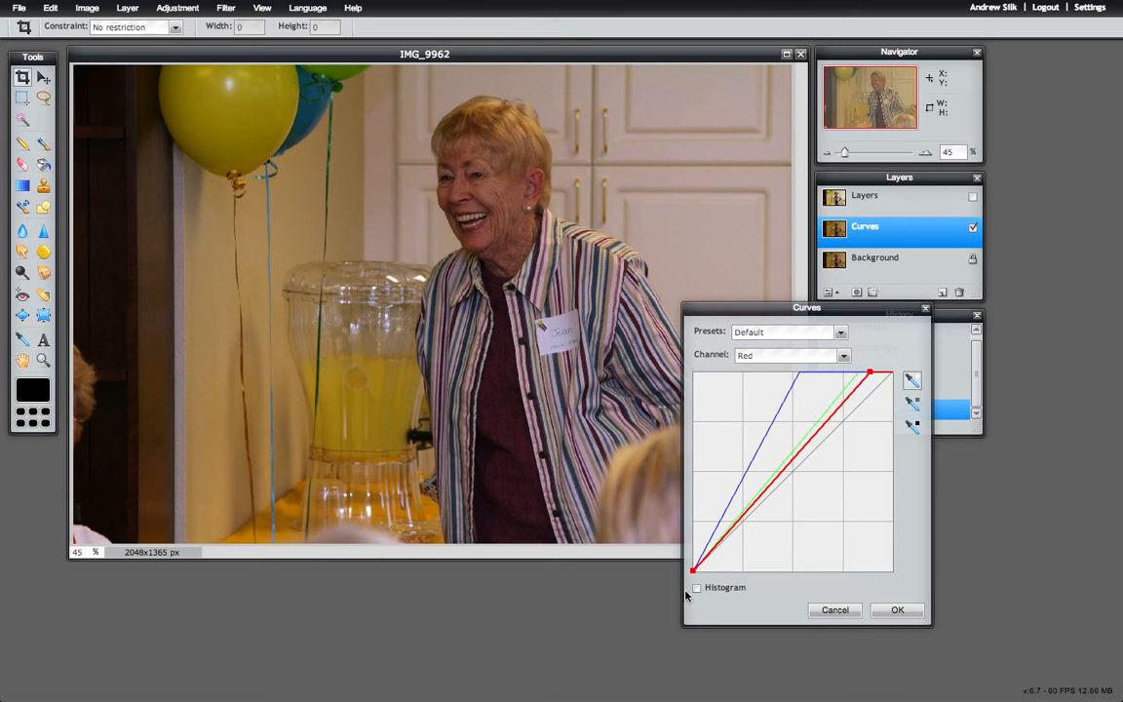
# Show the histogram behind the curves and move the Green channel's white endpoint slightly inward
pyautogui.click(698, 588)
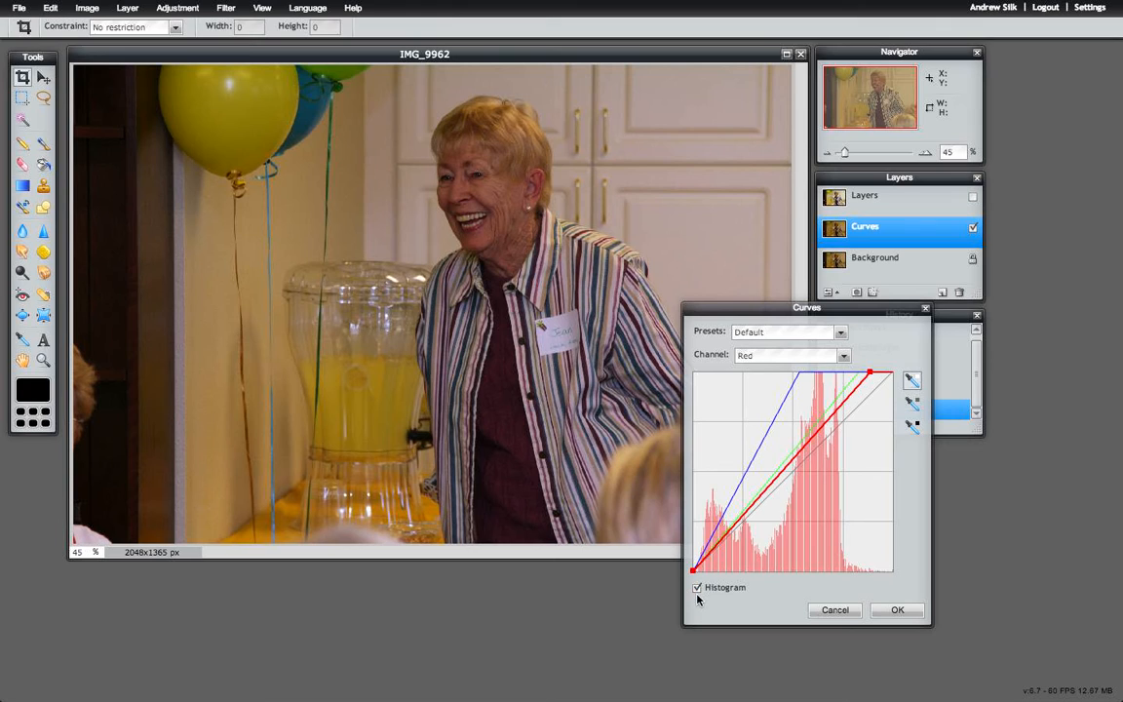
pyautogui.click(843, 354)
pyautogui.click(829, 406)
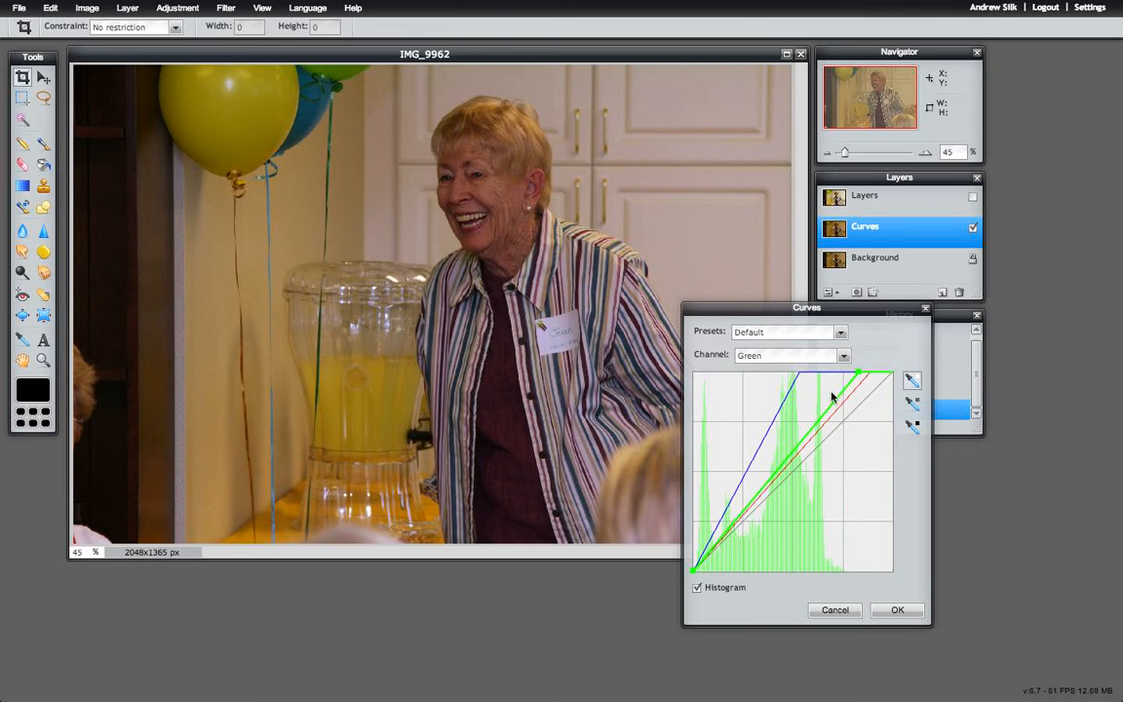
pyautogui.moveTo(859, 377)
pyautogui.mouseDown()
pyautogui.moveTo(847, 374)
pyautogui.moveTo(865, 376)
pyautogui.moveTo(855, 378)
pyautogui.mouseUp()
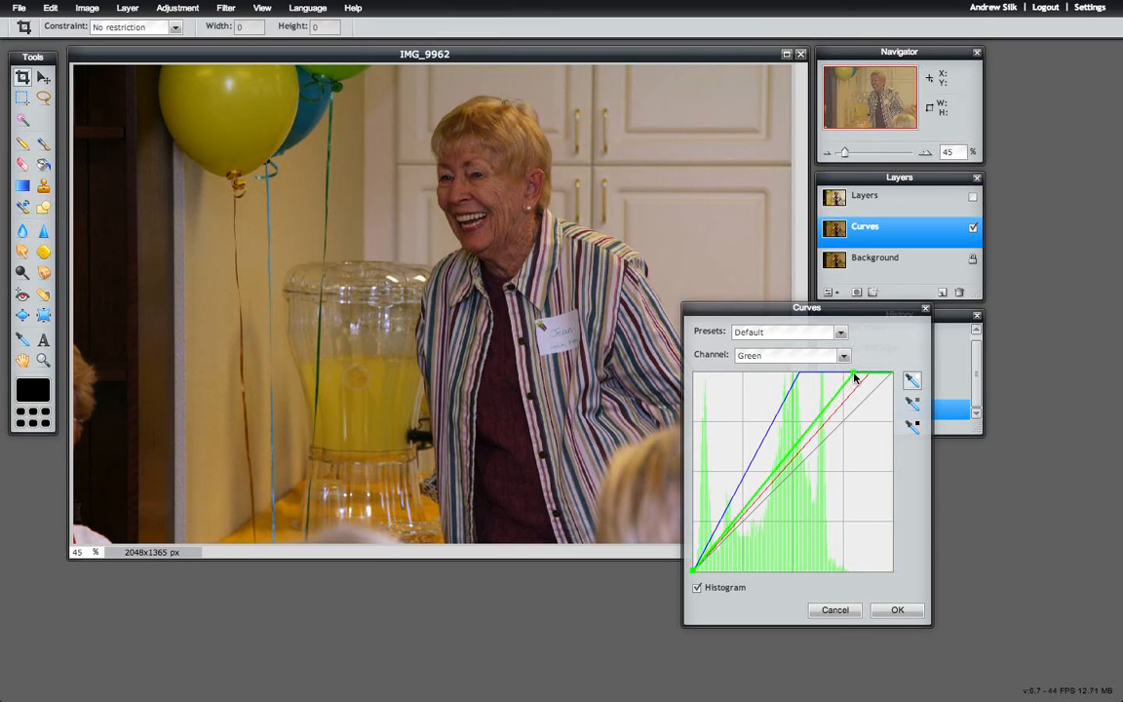
# Nudge the white endpoint of the Blue channel curve very slightly outward
pyautogui.click(843, 355)
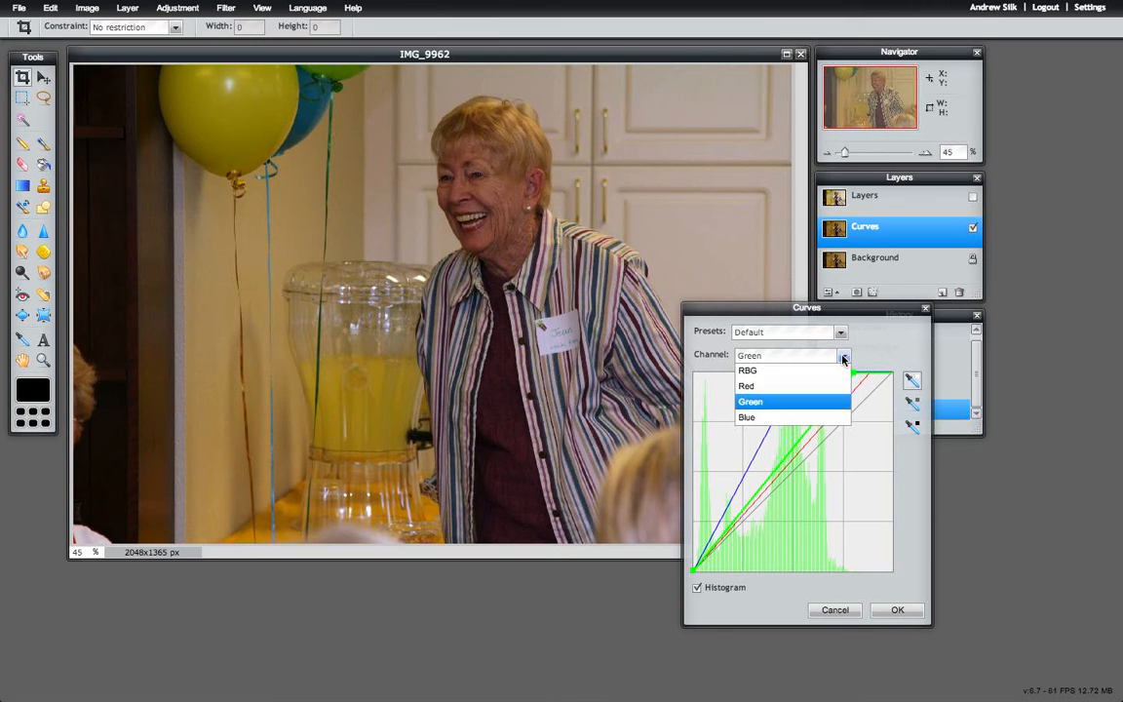
pyautogui.click(836, 417)
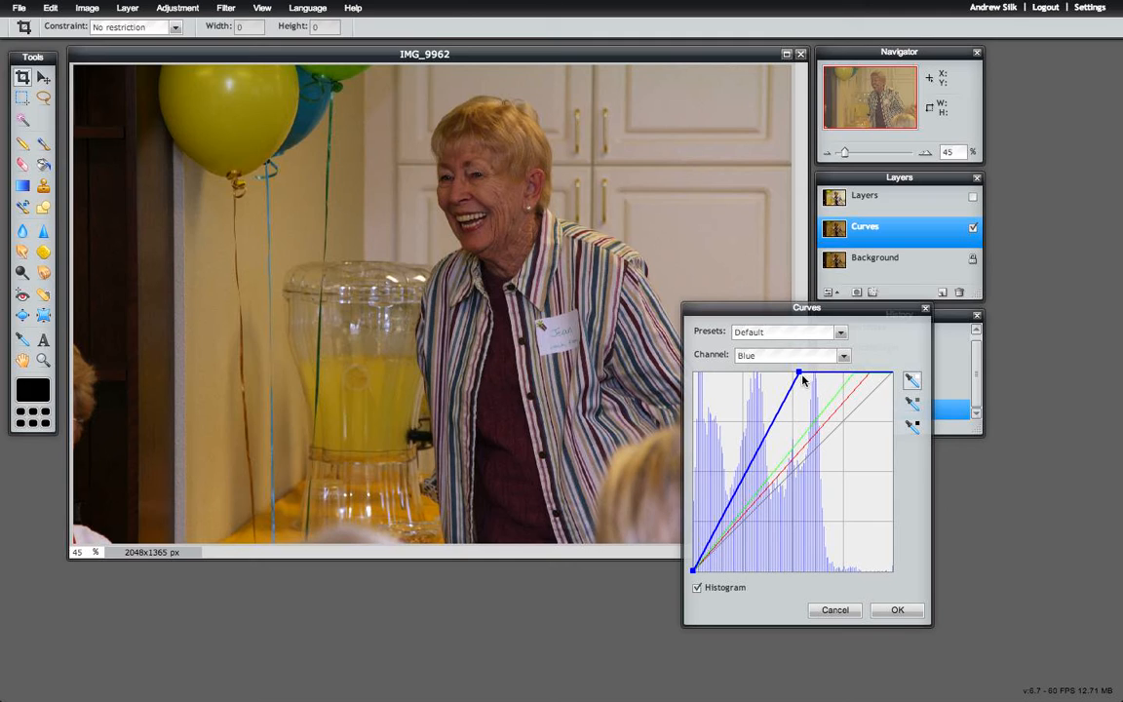
pyautogui.moveTo(800, 376); pyautogui.dragTo(799, 374)
pyautogui.click(845, 354)
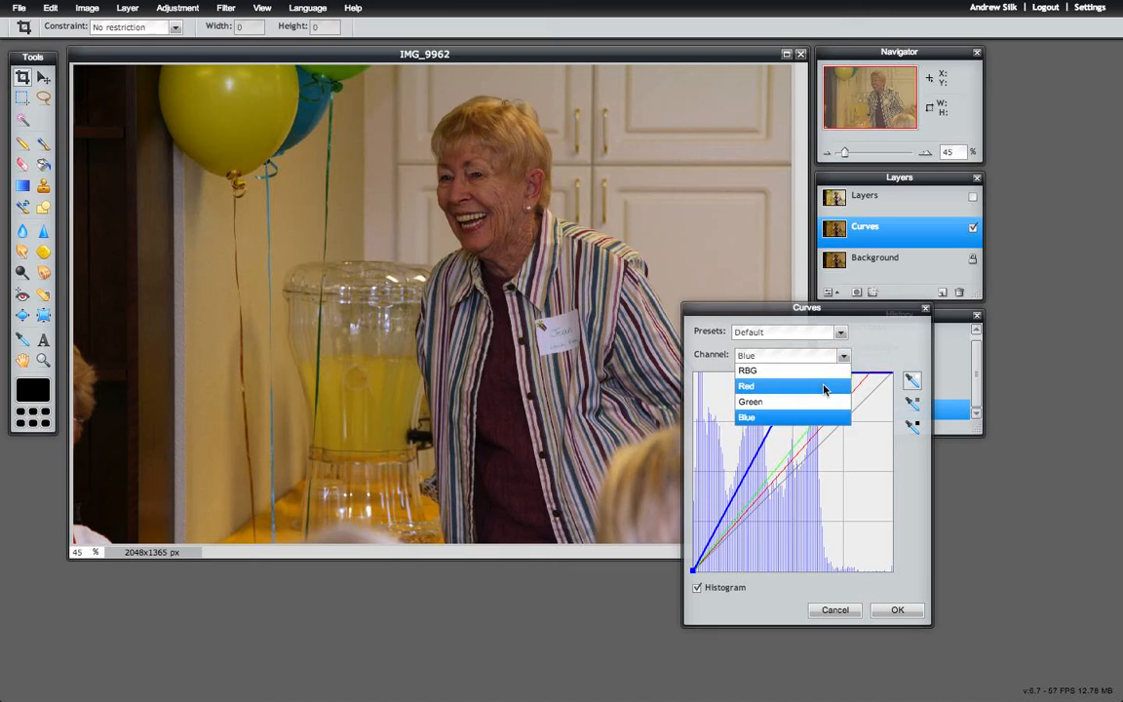
pyautogui.click(819, 403)
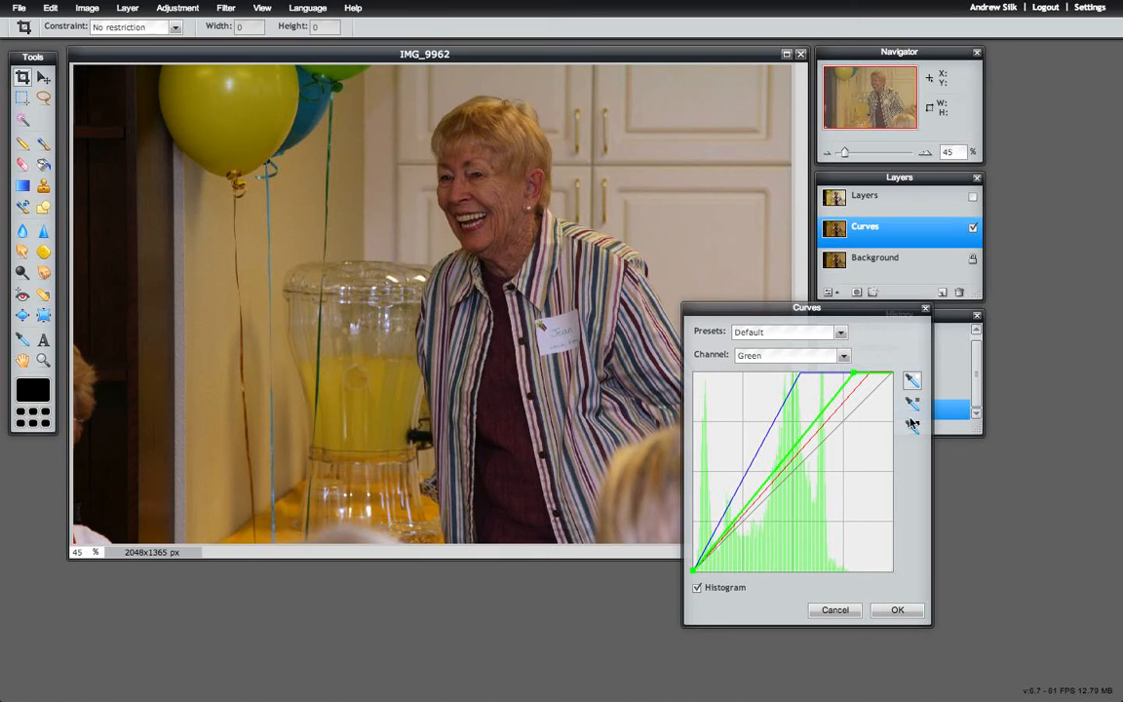
pyautogui.click(844, 355)
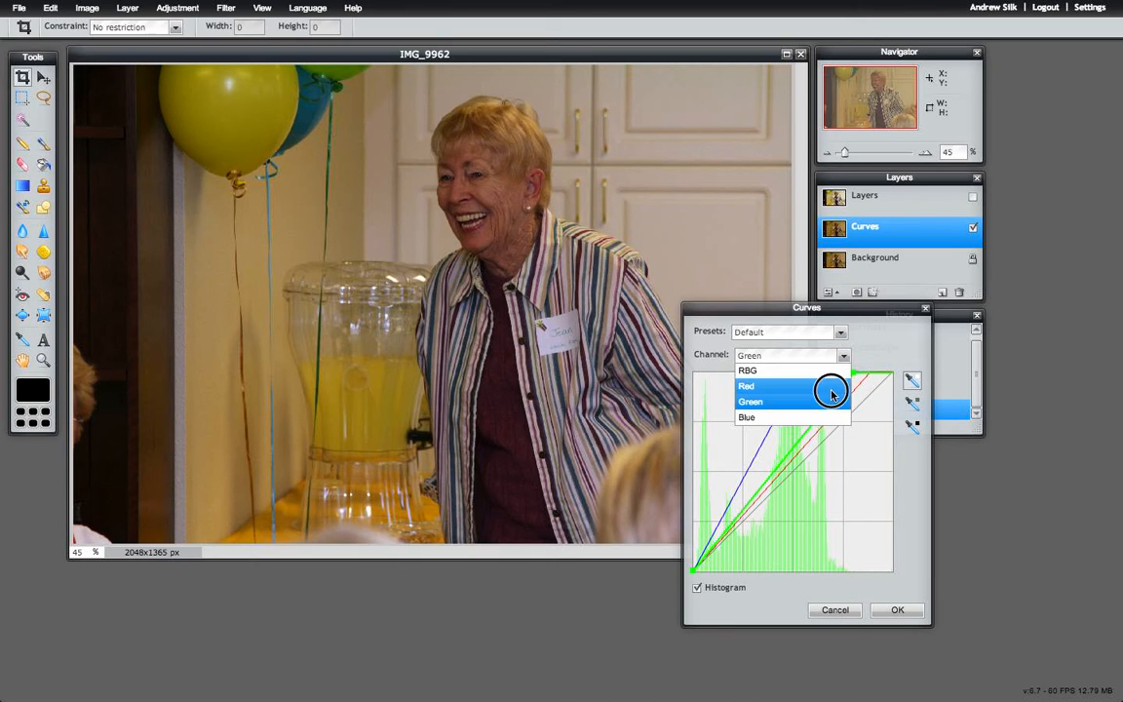
pyautogui.click(832, 384)
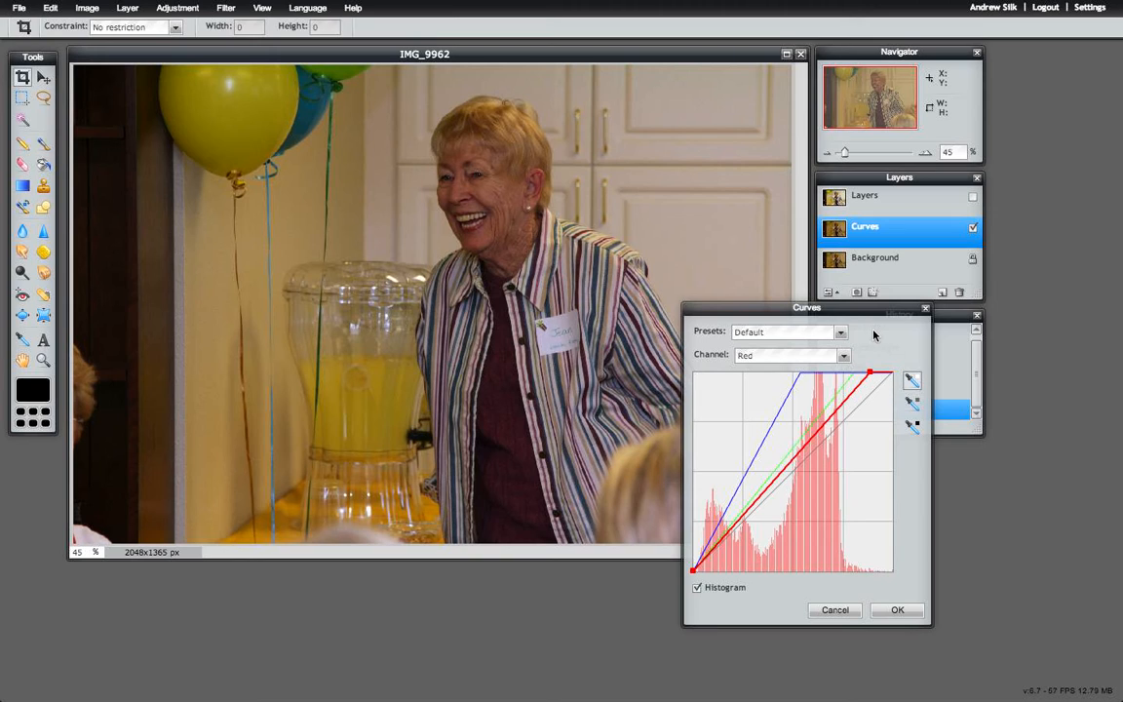
# Raise the combined RBG curve slightly in the shadows and highlights, nudge its black endpoint inward, and apply the Curves adjustment
pyautogui.click(844, 356)
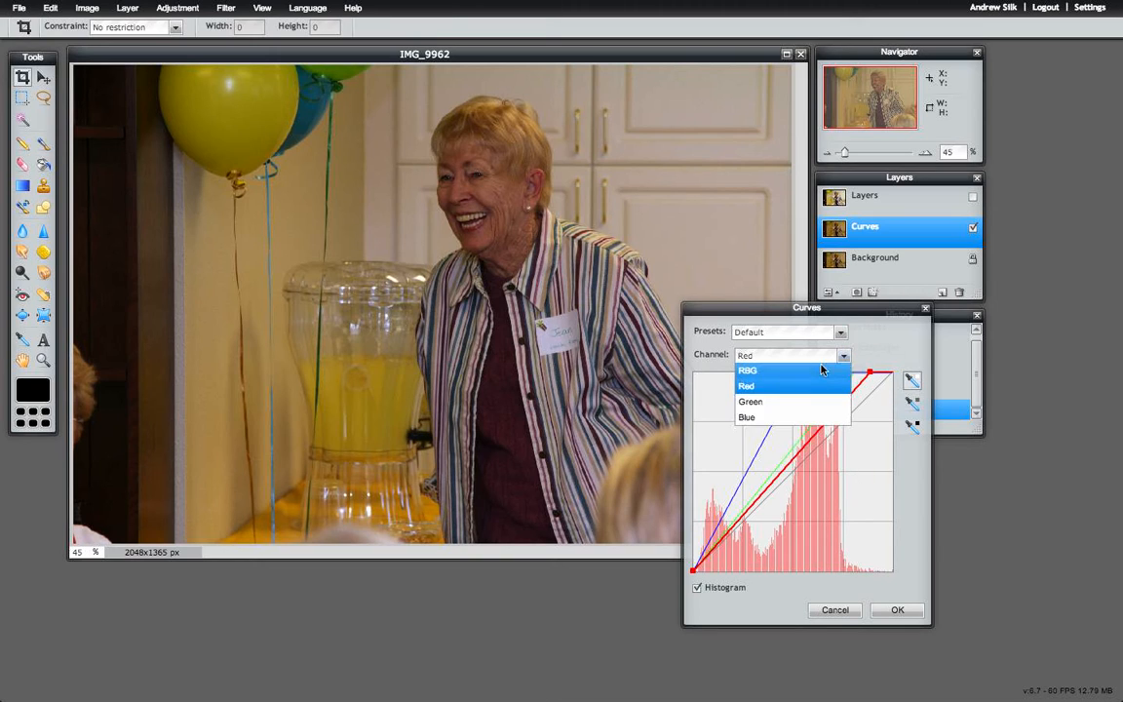
pyautogui.click(800, 371)
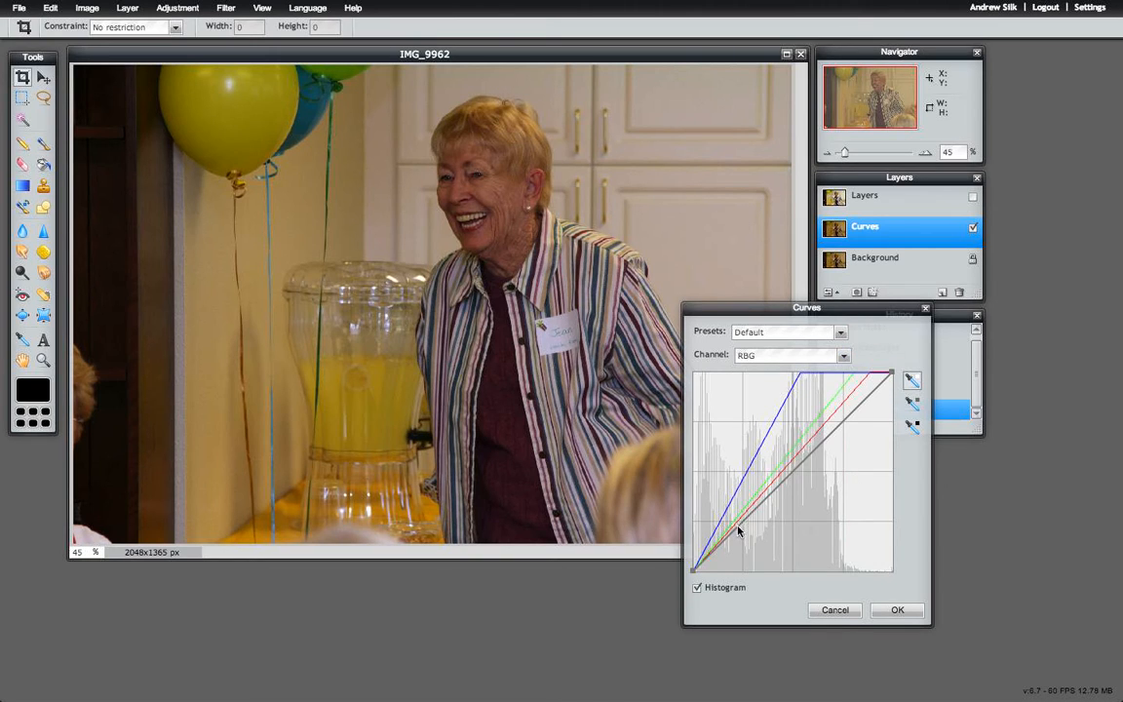
pyautogui.moveTo(741, 529); pyautogui.dragTo(733, 519)
pyautogui.click(821, 435)
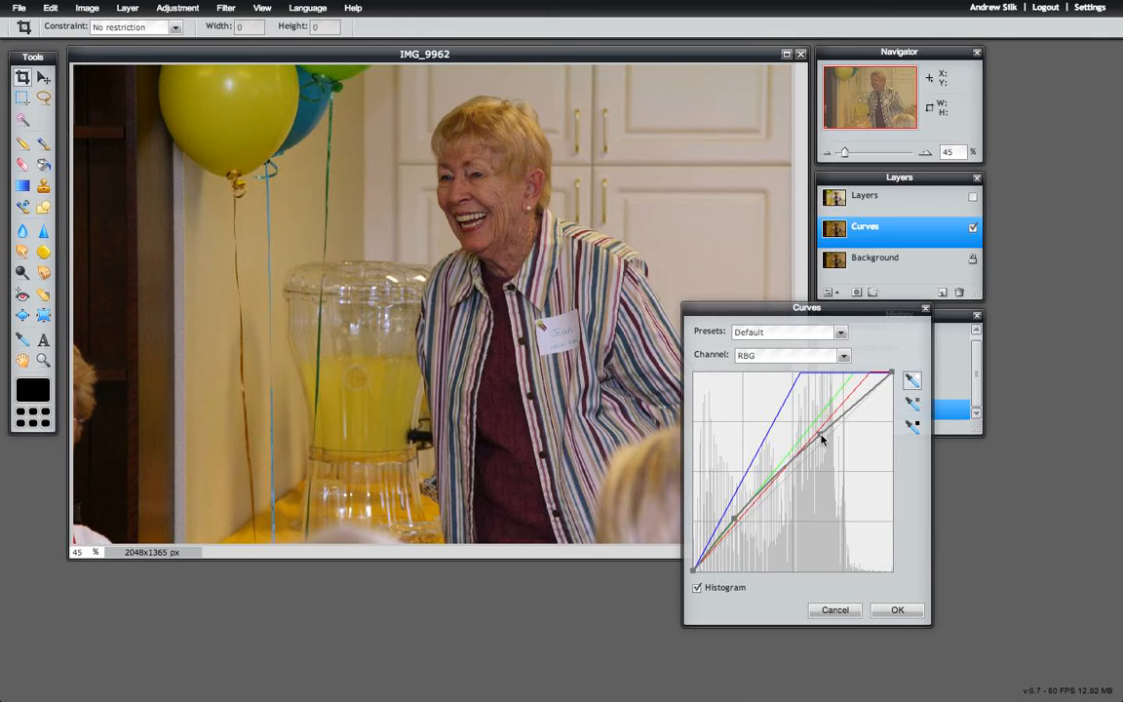
pyautogui.moveTo(821, 434); pyautogui.dragTo(817, 426)
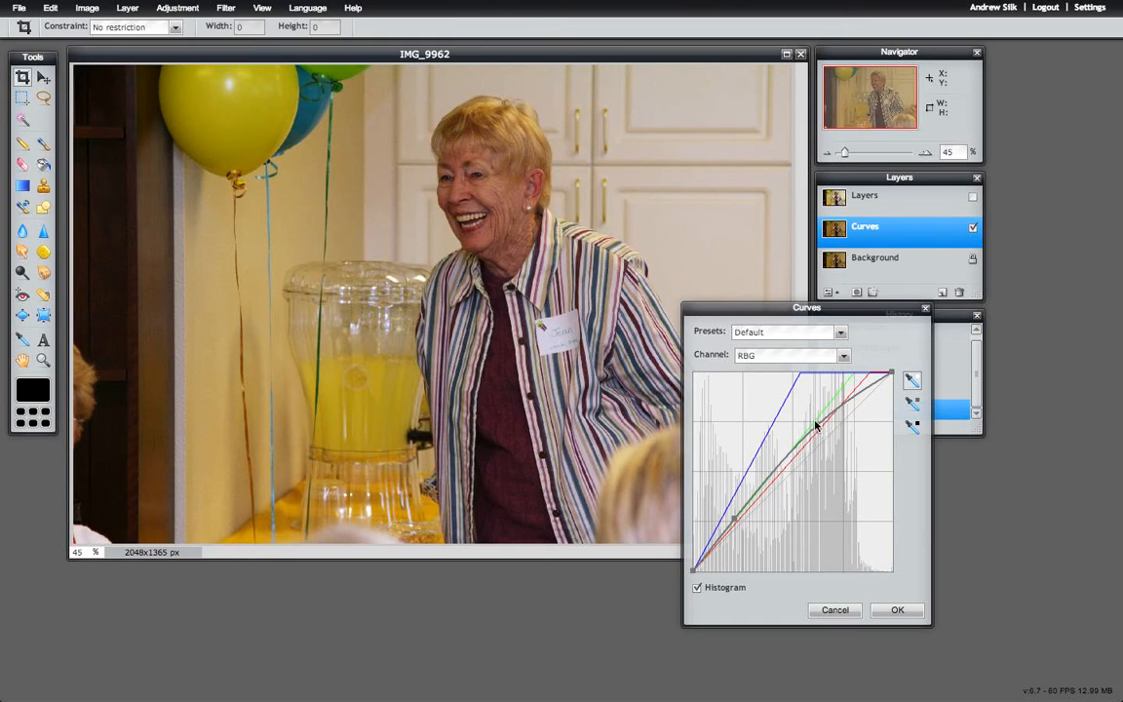
pyautogui.moveTo(694, 572); pyautogui.dragTo(695, 574)
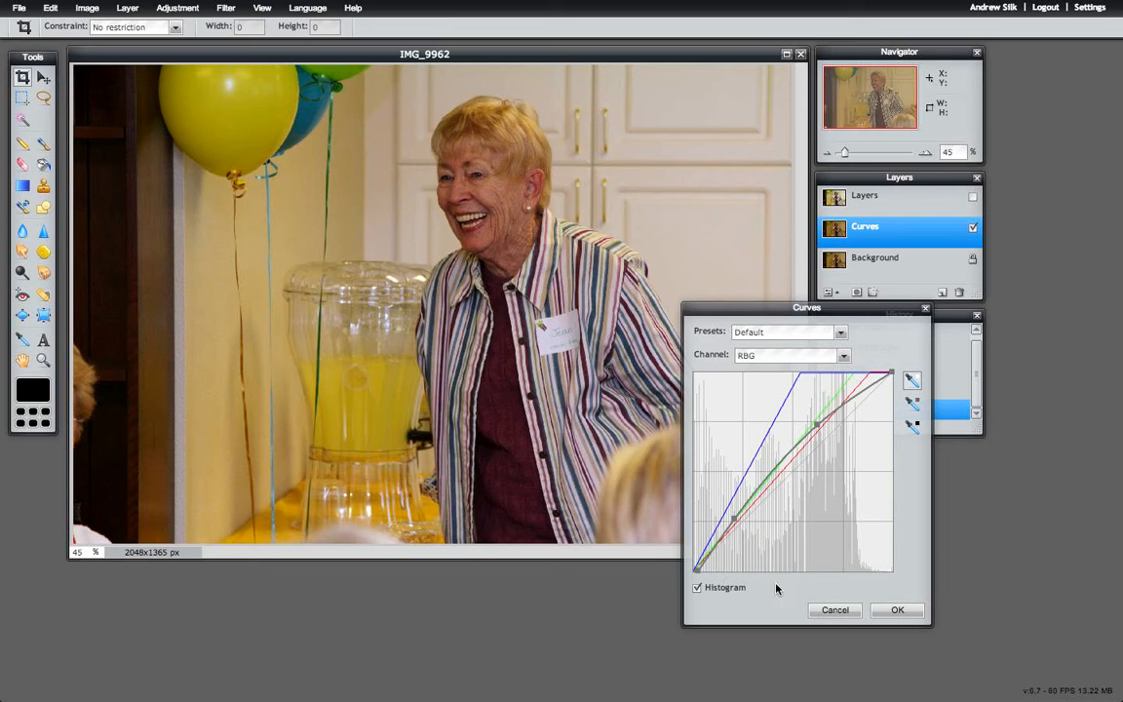
pyautogui.click(891, 611)
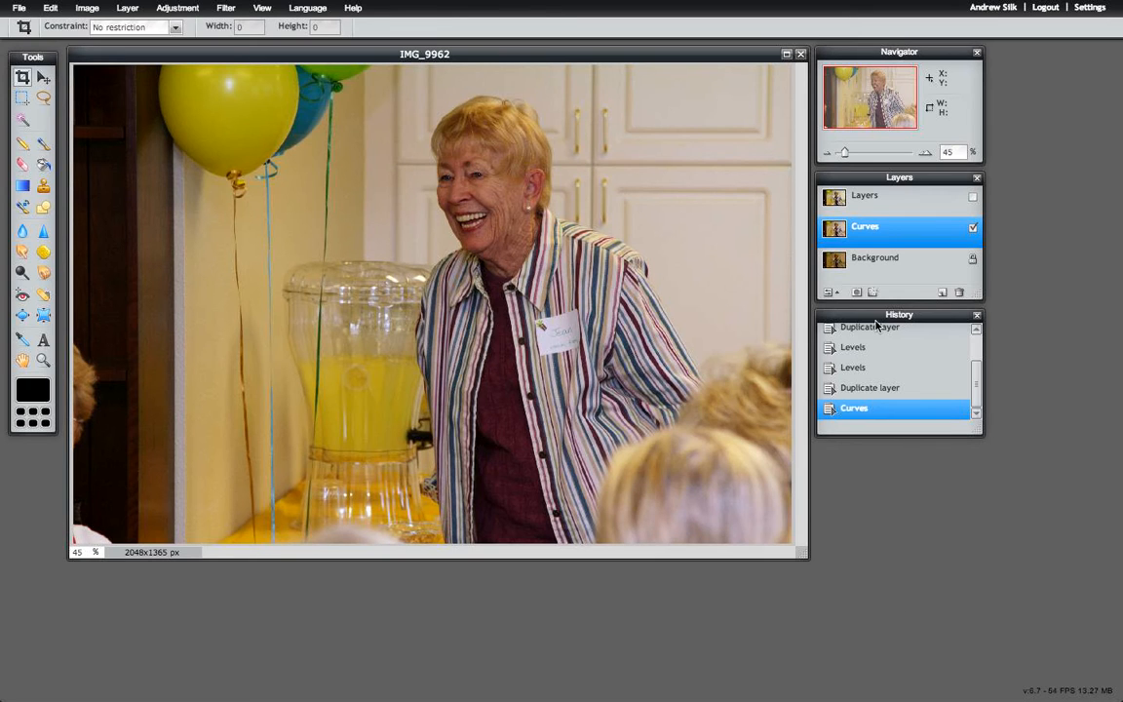
# Compare the photo before and after the Curves adjustment by switching between the last two history states, ending on Curves
pyautogui.click(898, 390)
pyautogui.click(899, 411)
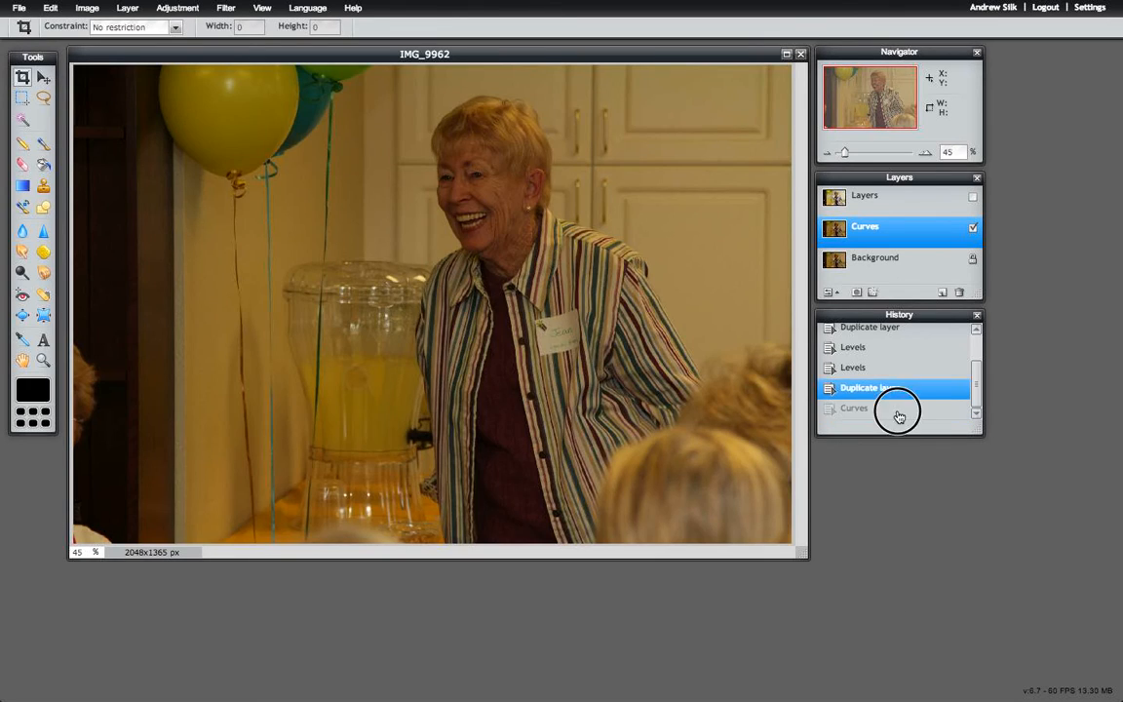
pyautogui.click(898, 395)
pyautogui.click(898, 410)
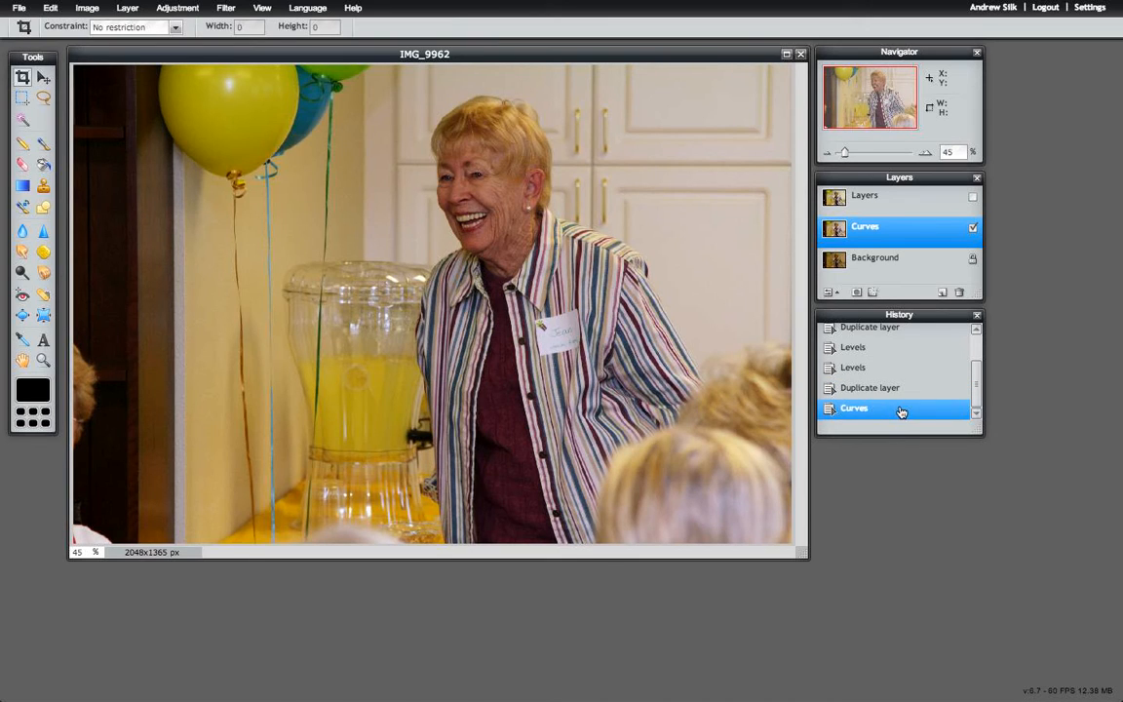
# Toggle the visibility of the Layers layer repeatedly to compare it with the Curves layer, and leave it visible
pyautogui.click(973, 199)
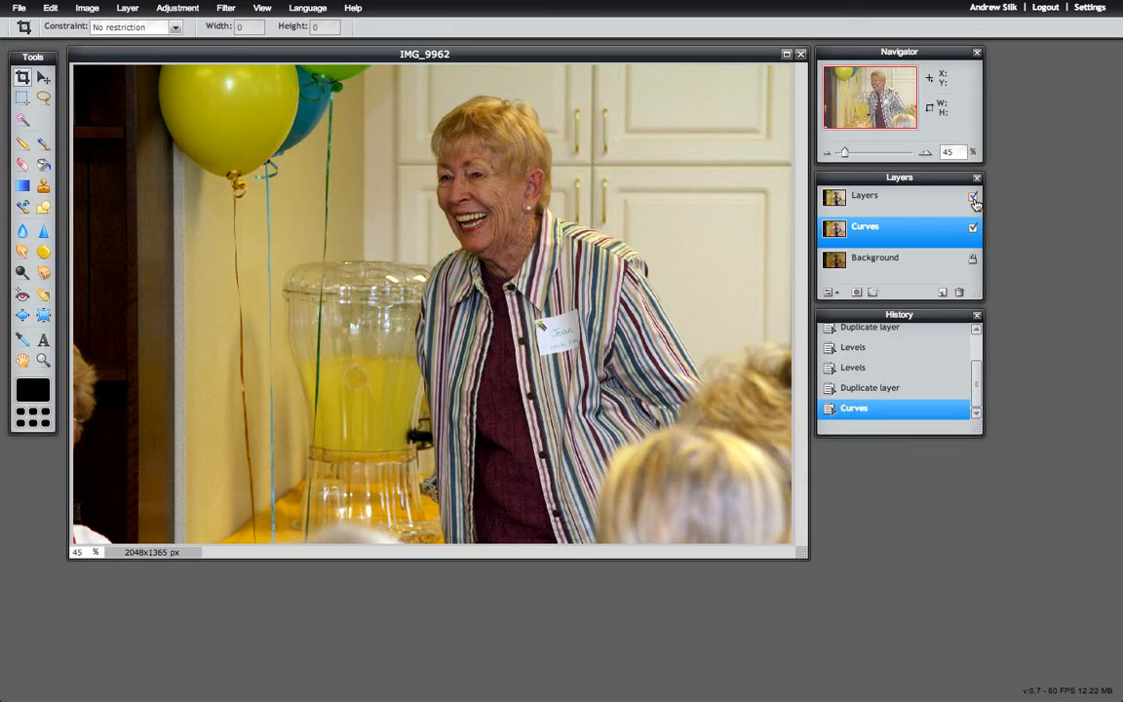
pyautogui.click(973, 199)
pyautogui.click(973, 199)
pyautogui.click(973, 199)
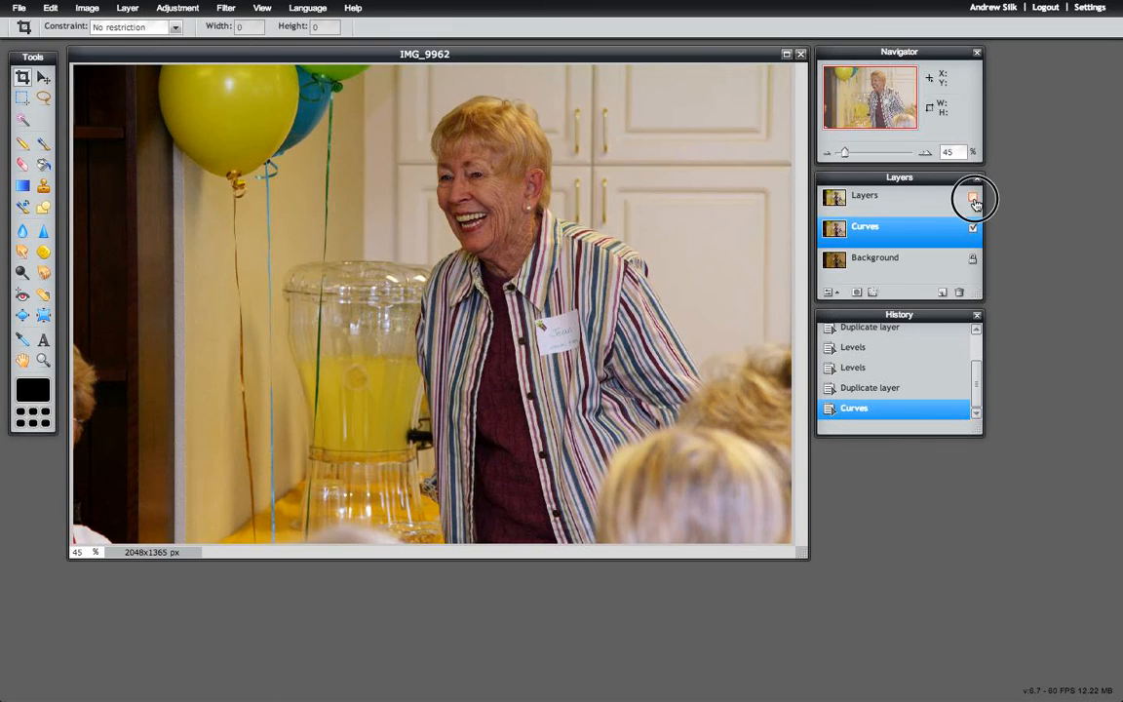
pyautogui.click(973, 199)
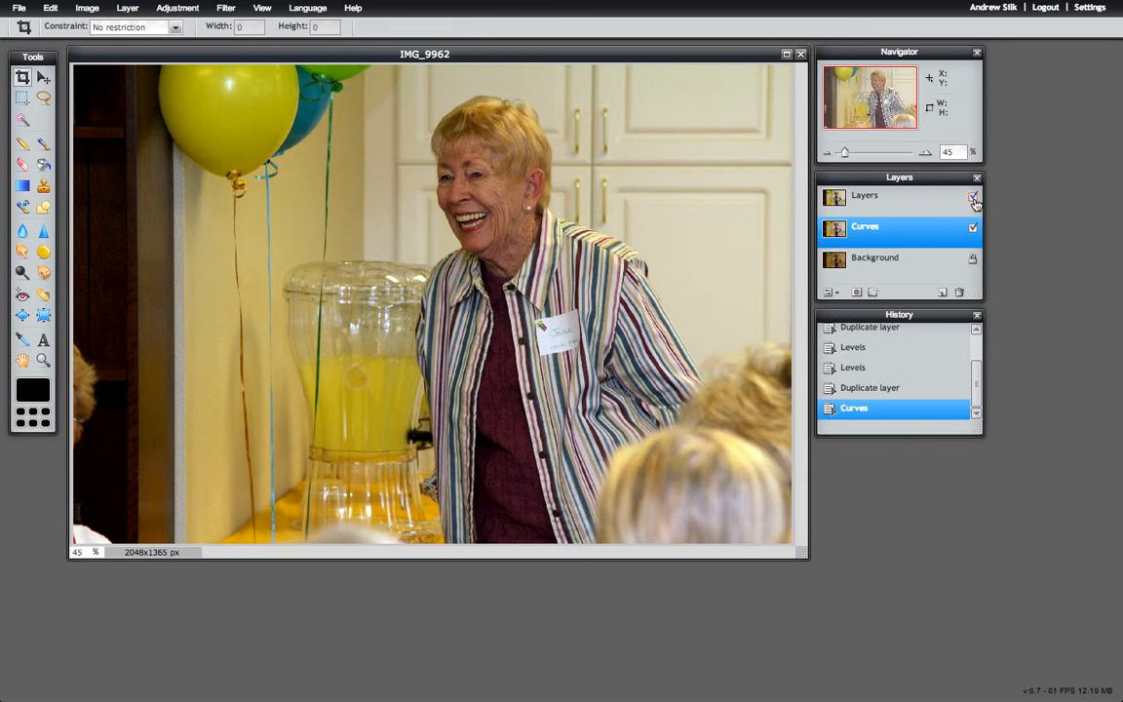
pyautogui.click(974, 200)
pyautogui.click(974, 200)
pyautogui.click(974, 200)
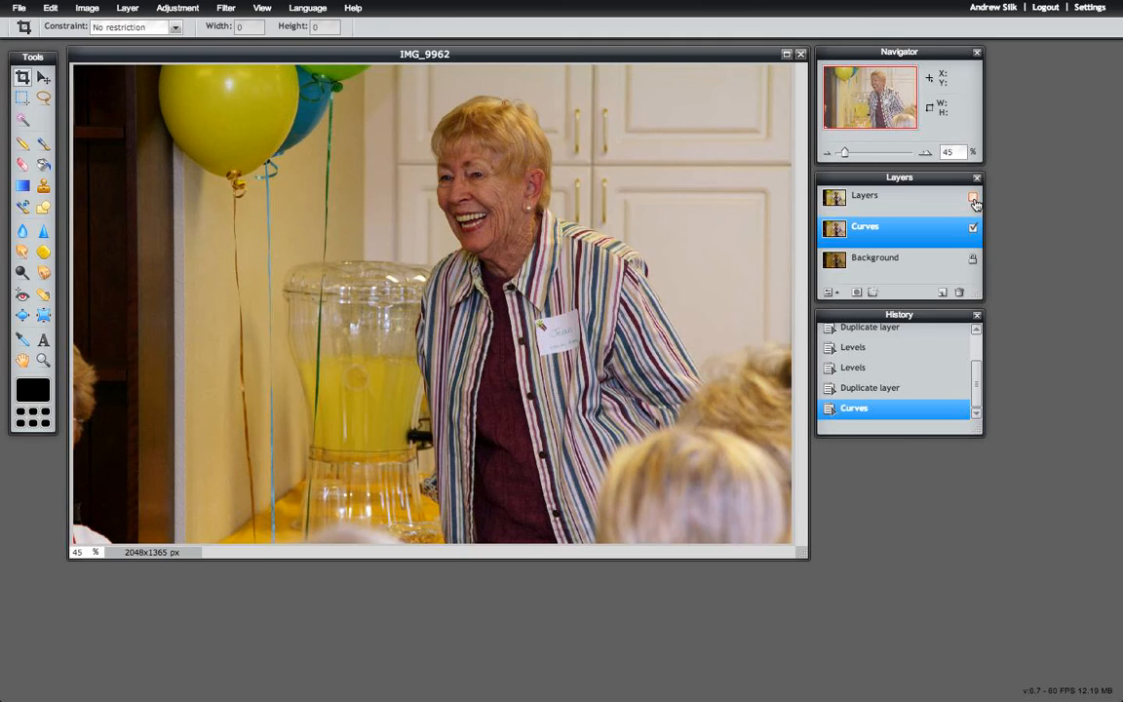
pyautogui.click(974, 200)
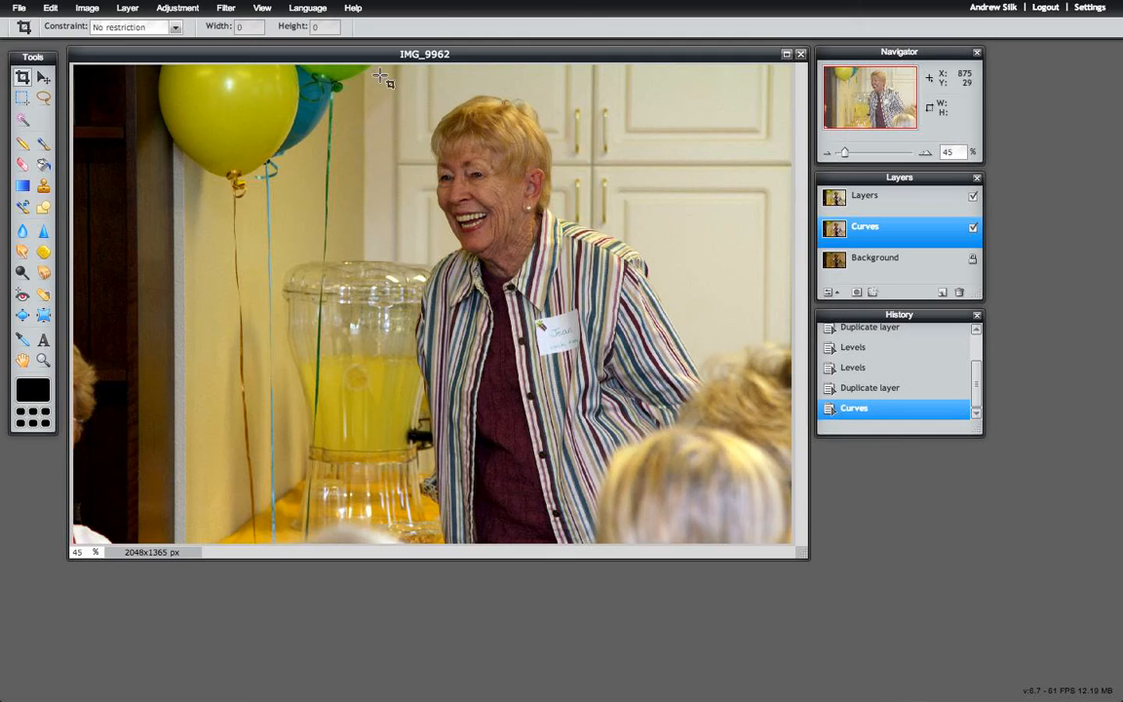
pyautogui.moveTo(165, 3)
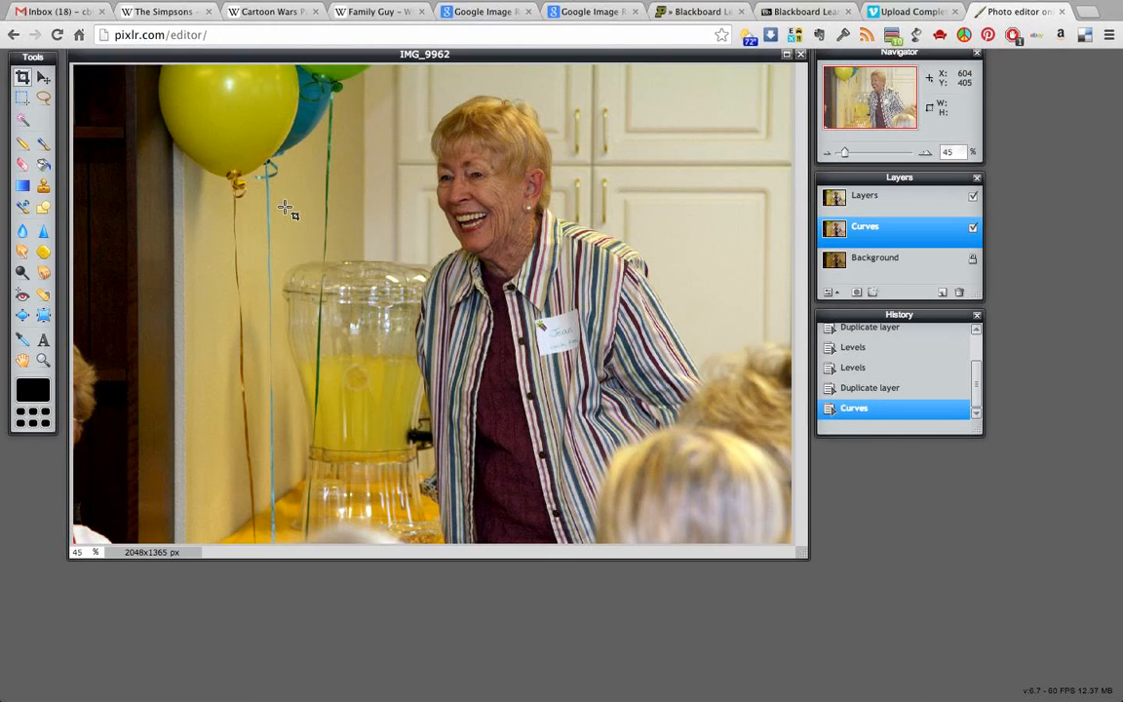
pyautogui.click(177, 8)
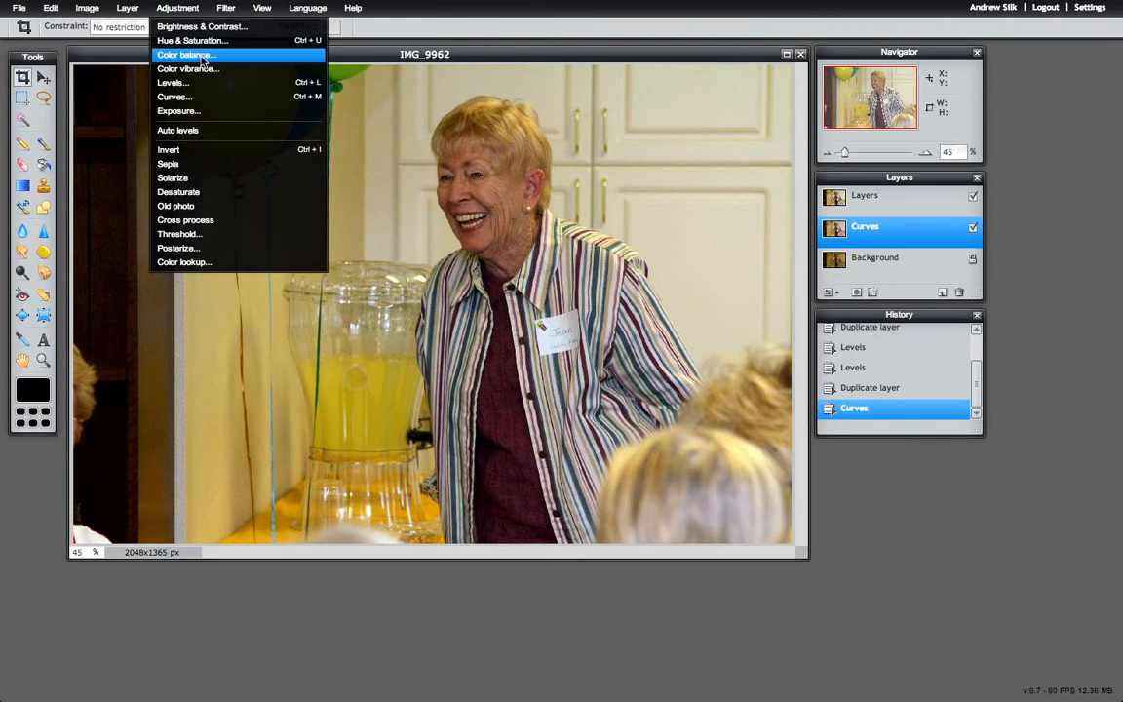
pyautogui.click(180, 51)
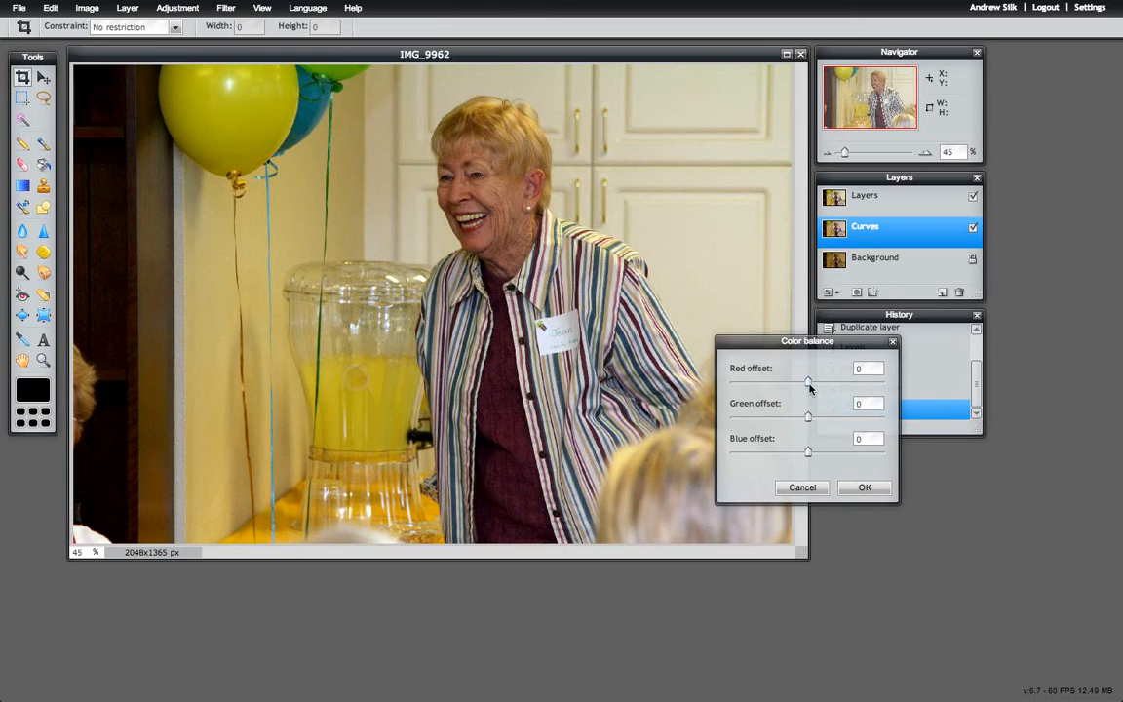
pyautogui.moveTo(808, 382); pyautogui.dragTo(844, 383)
pyautogui.click(802, 488)
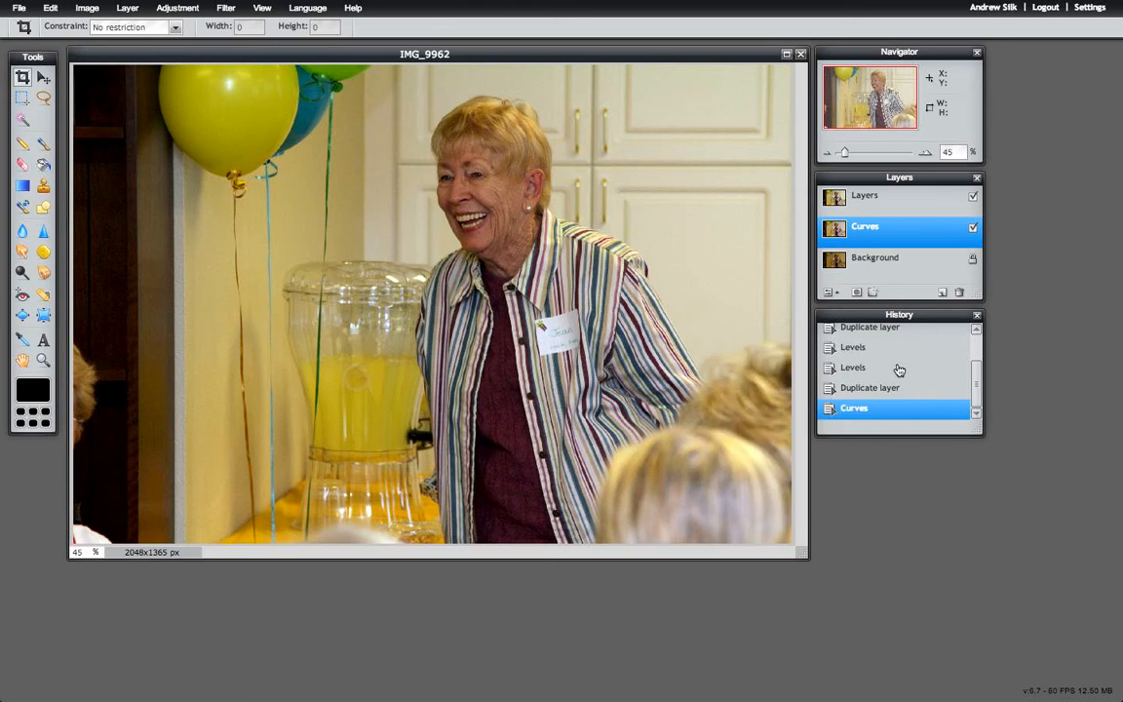
# Make the Layers layer the active layer
pyautogui.click(911, 207)
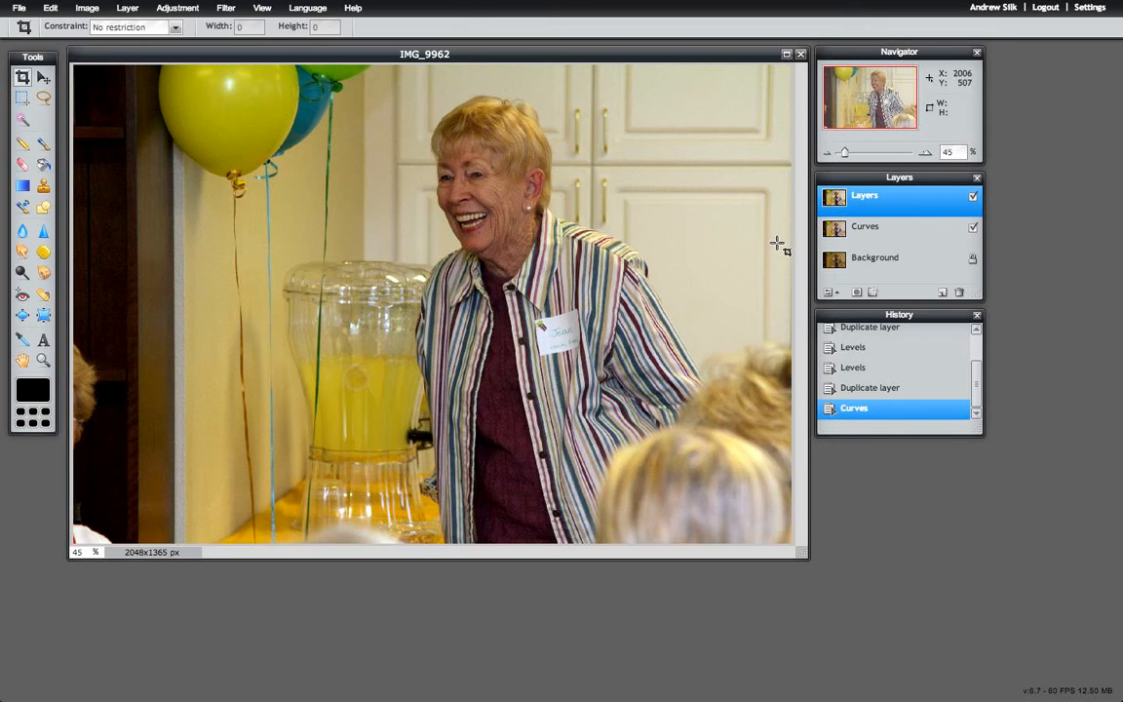
pyautogui.click(177, 7)
pyautogui.click(196, 69)
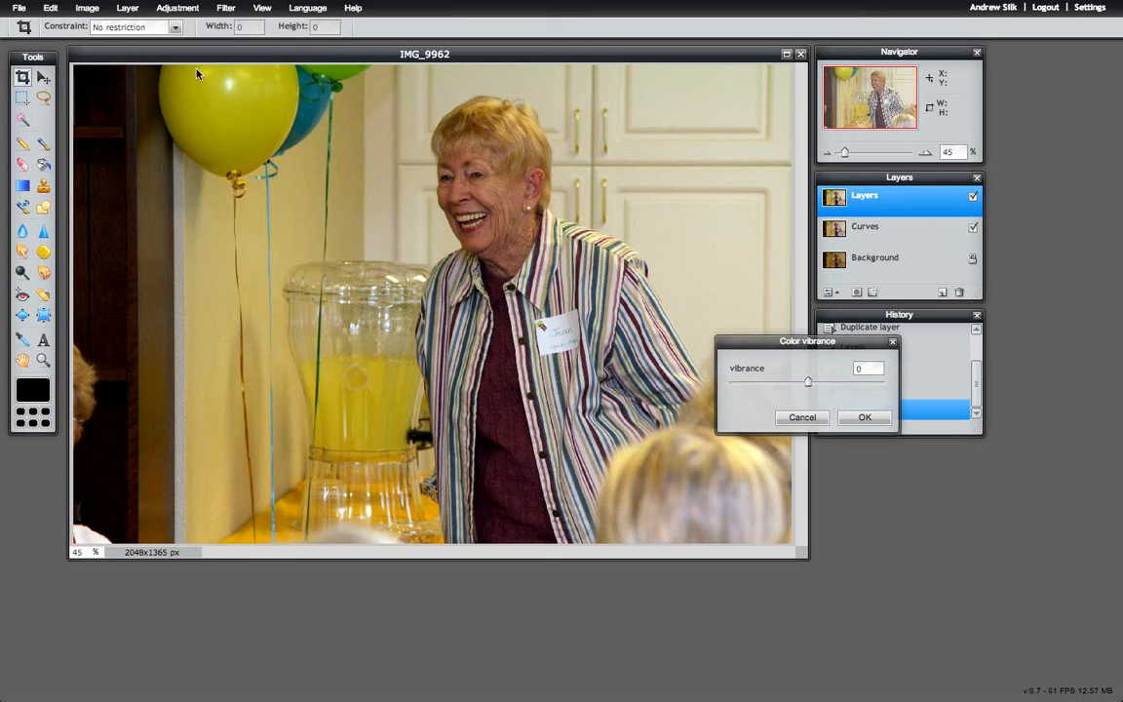
pyautogui.click(802, 418)
# Fine-tune the red and blue offsets in Color balance and apply the adjustment to the Layers layer
pyautogui.click(176, 8)
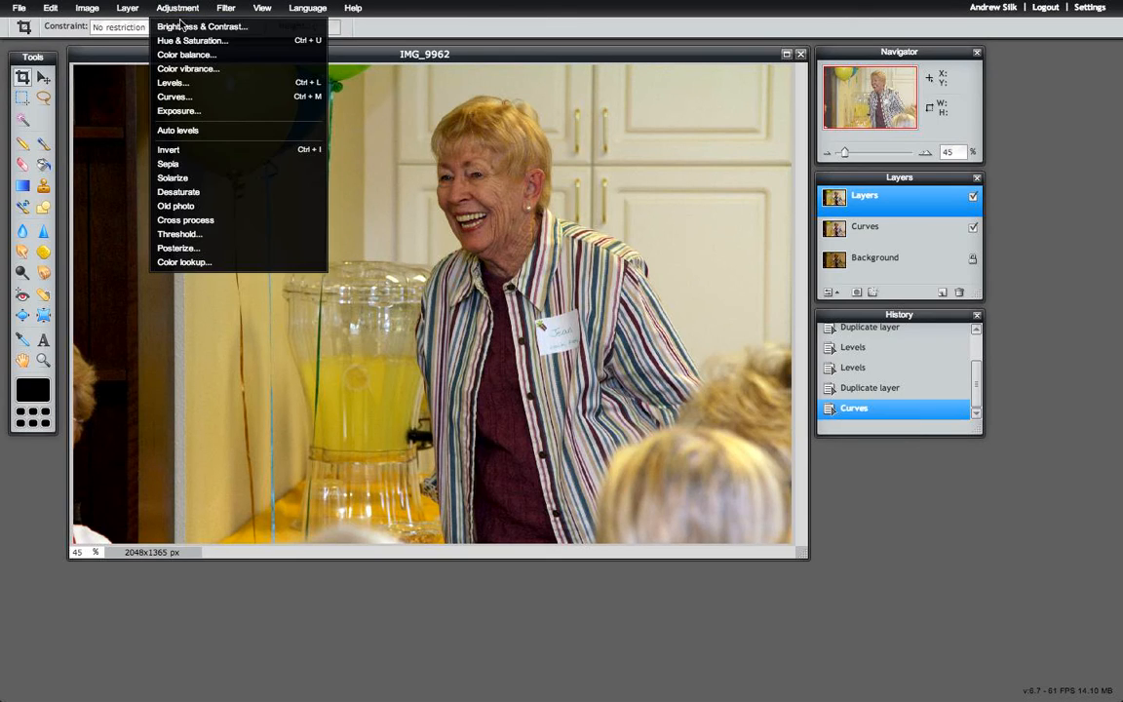
pyautogui.click(194, 56)
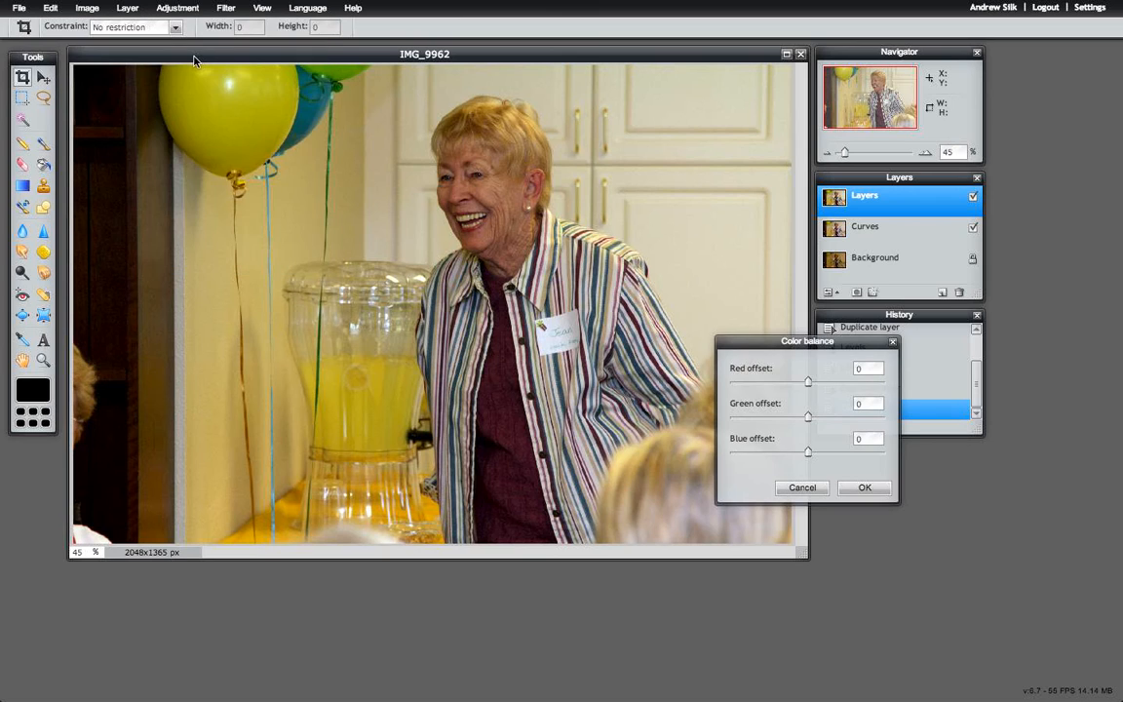
pyautogui.moveTo(809, 382)
pyautogui.mouseDown()
pyautogui.moveTo(826, 384)
pyautogui.moveTo(803, 383)
pyautogui.moveTo(811, 387)
pyautogui.mouseUp()
pyautogui.click(806, 454)
pyautogui.moveTo(806, 455); pyautogui.dragTo(808, 454)
pyautogui.click(862, 487)
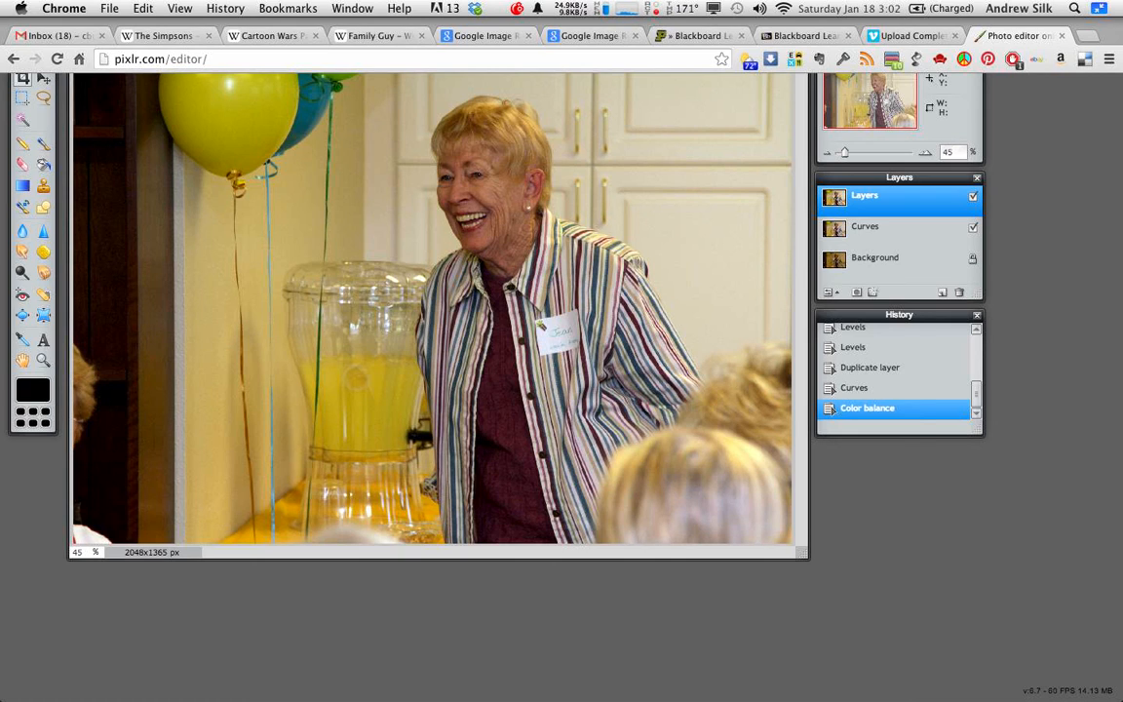
pyautogui.hotkey('ctrl', 'l')
pyautogui.press('super+shift+f')
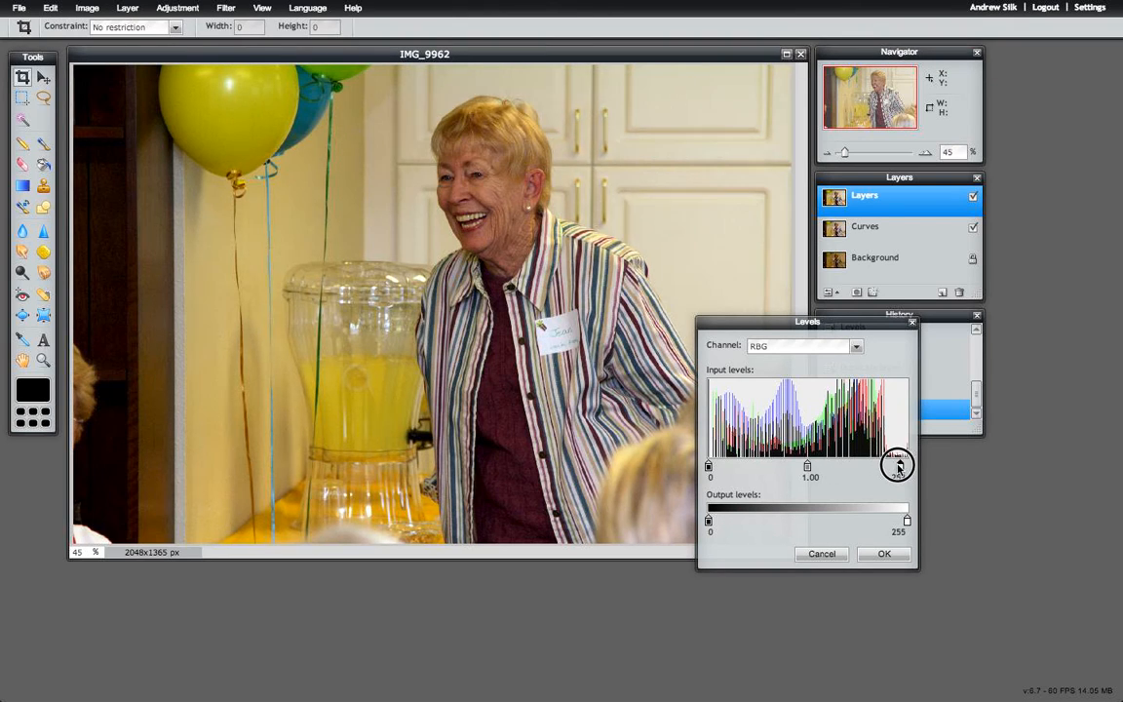
pyautogui.moveTo(897, 466); pyautogui.dragTo(938, 469)
pyautogui.click(855, 347)
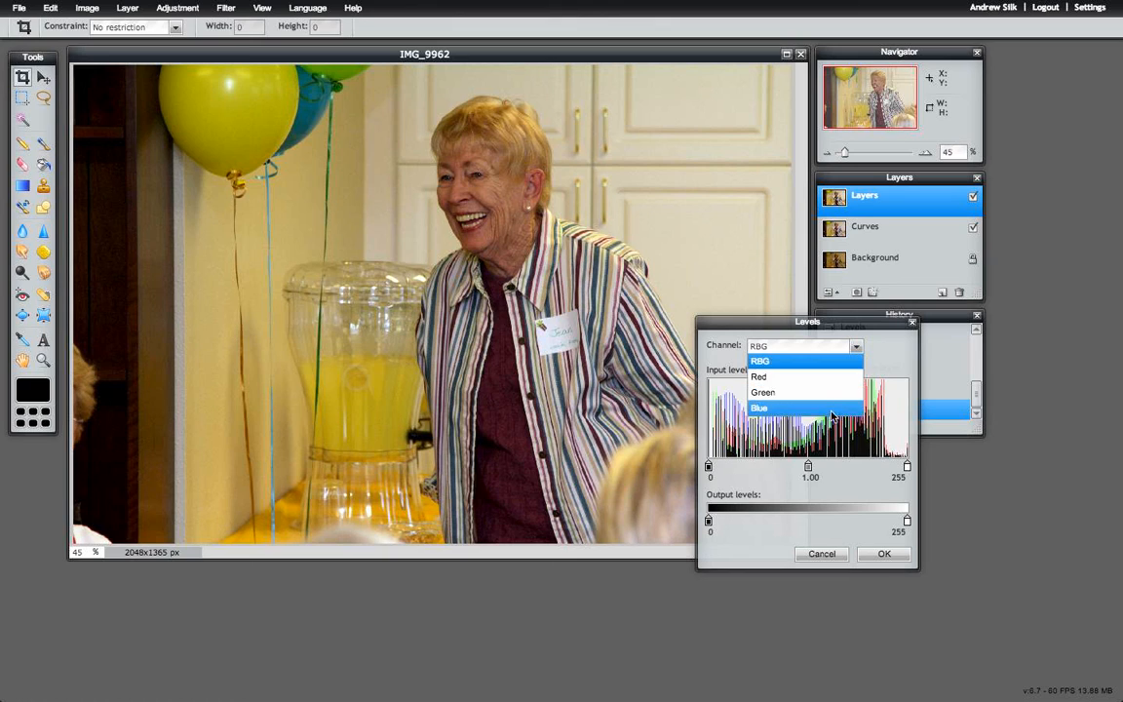
pyautogui.click(893, 347)
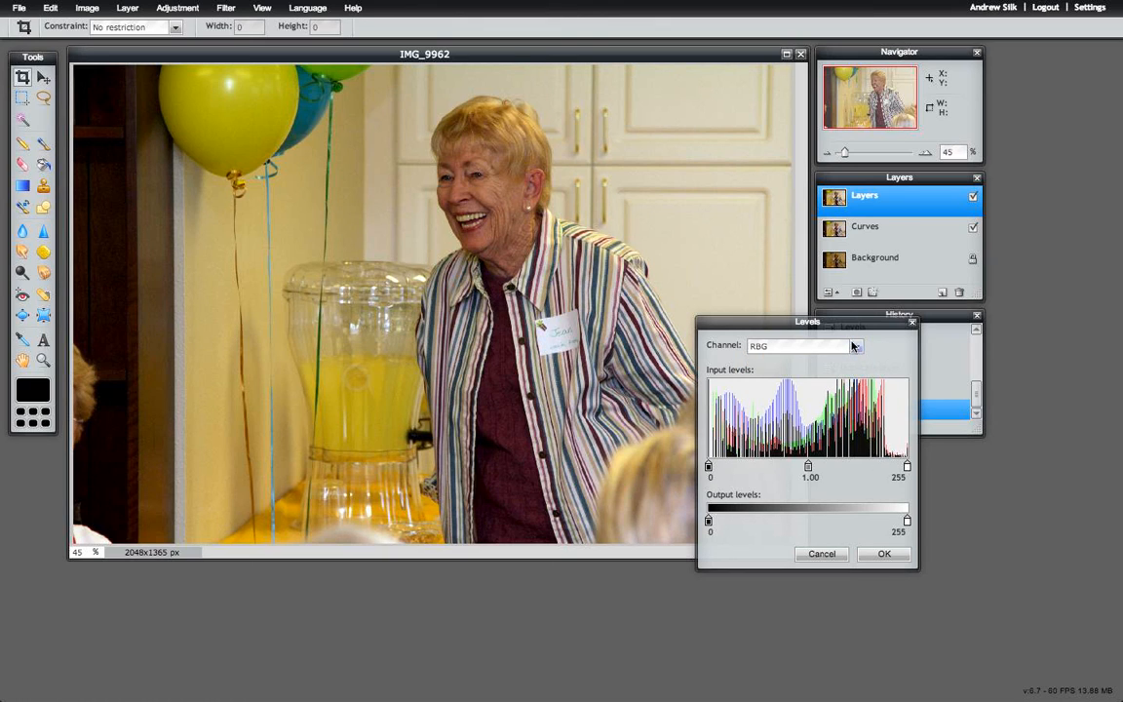
pyautogui.click(858, 349)
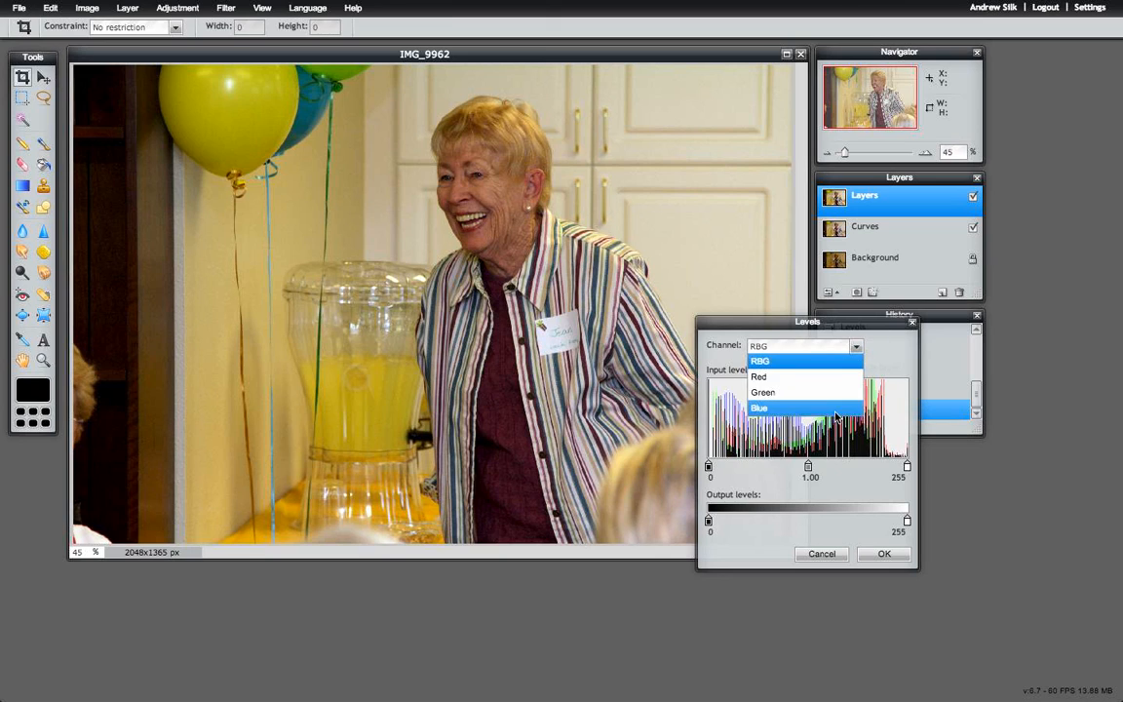
pyautogui.click(799, 362)
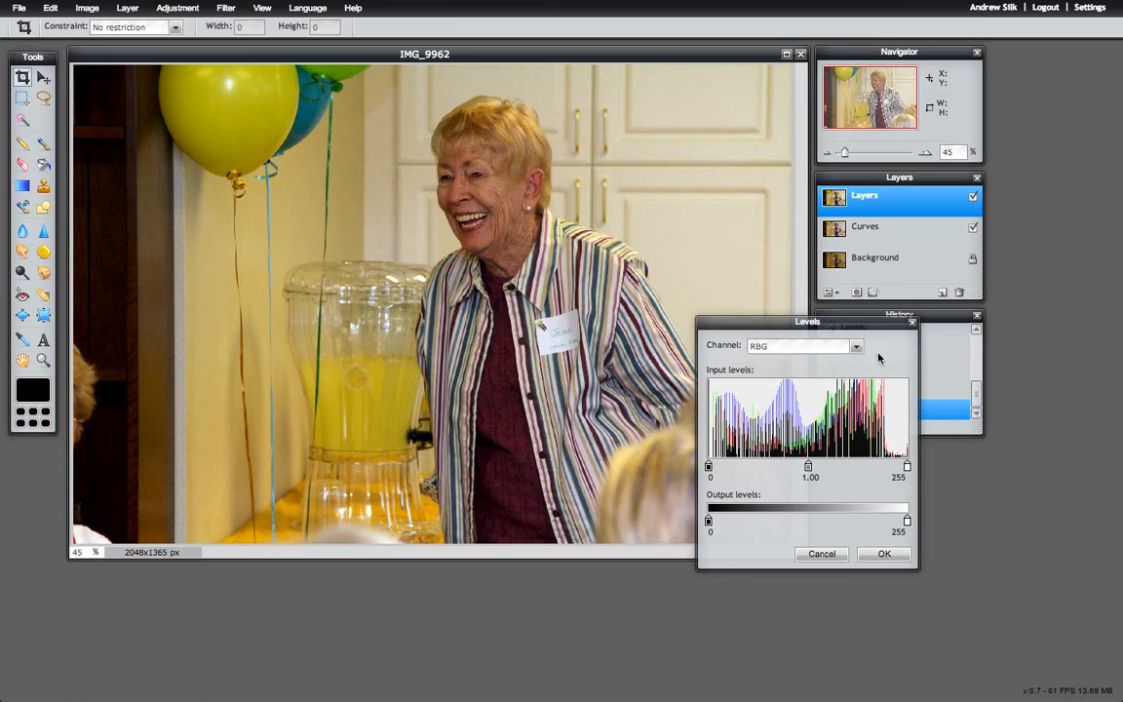
pyautogui.click(834, 556)
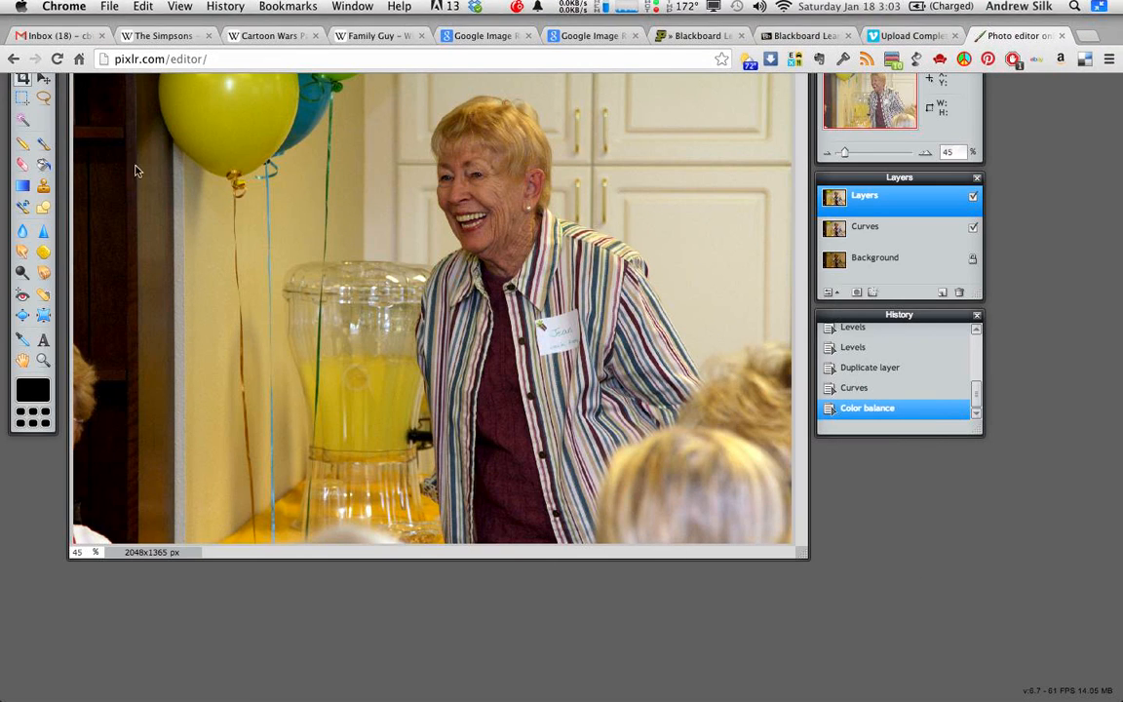
# Save the corrected photo to the computer as IMG_9962 in JPEG format with quality 80
pyautogui.click(17, 8)
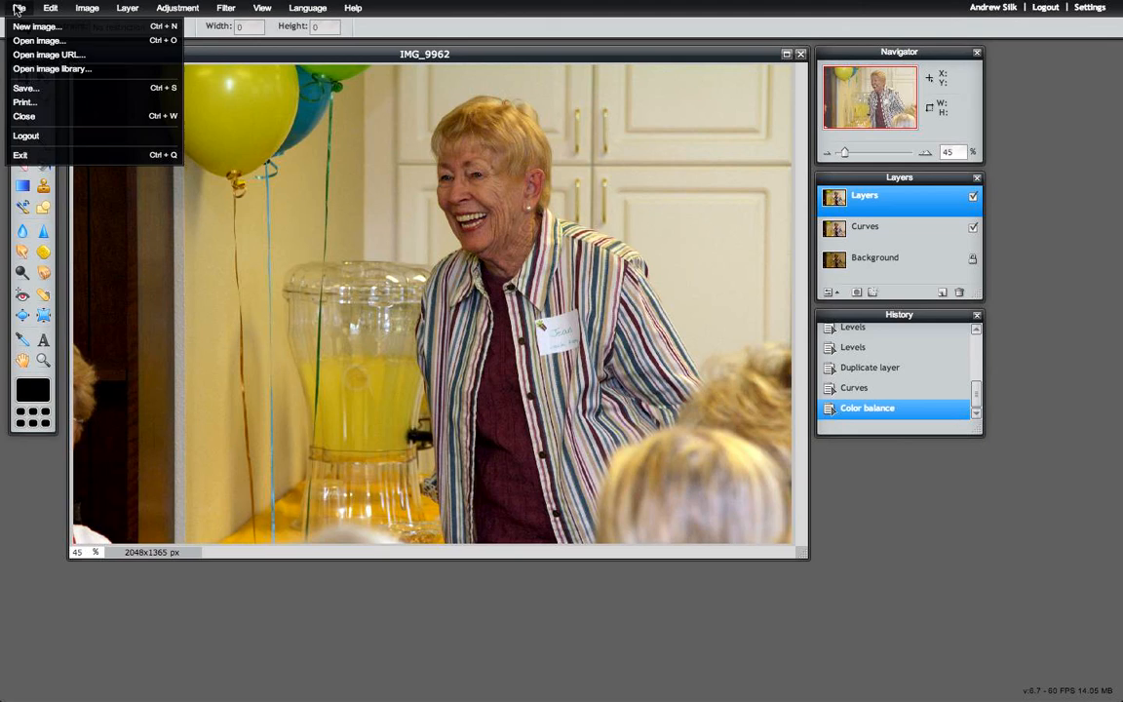
pyautogui.click(25, 88)
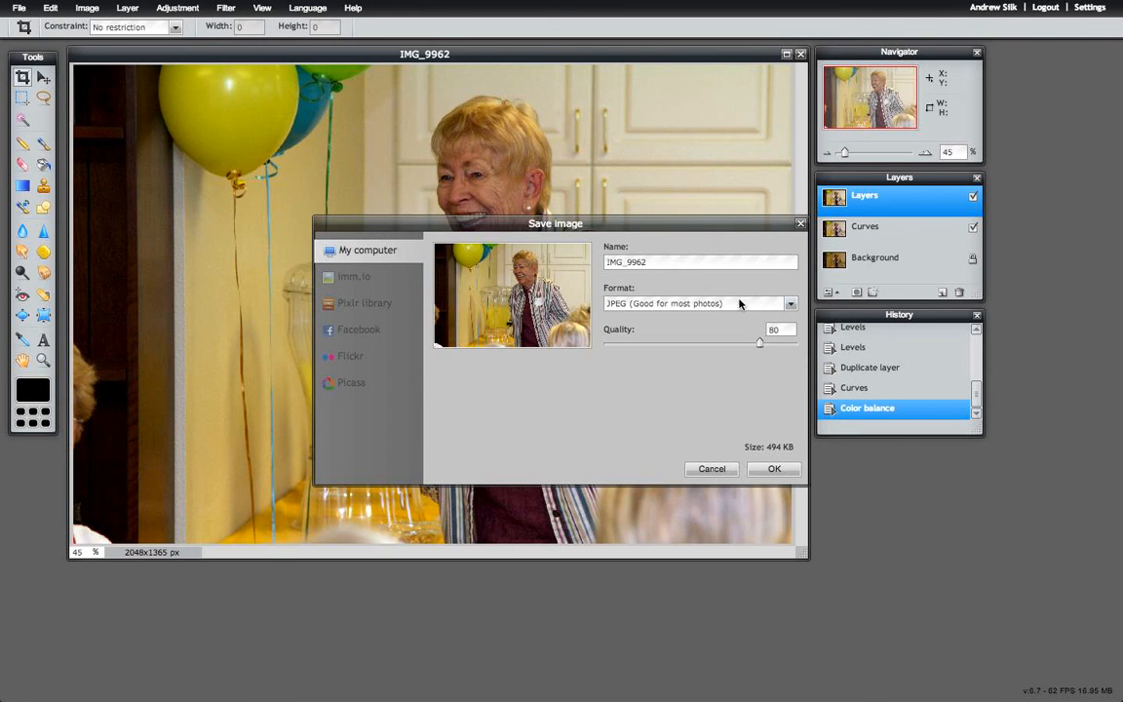
pyautogui.click(772, 470)
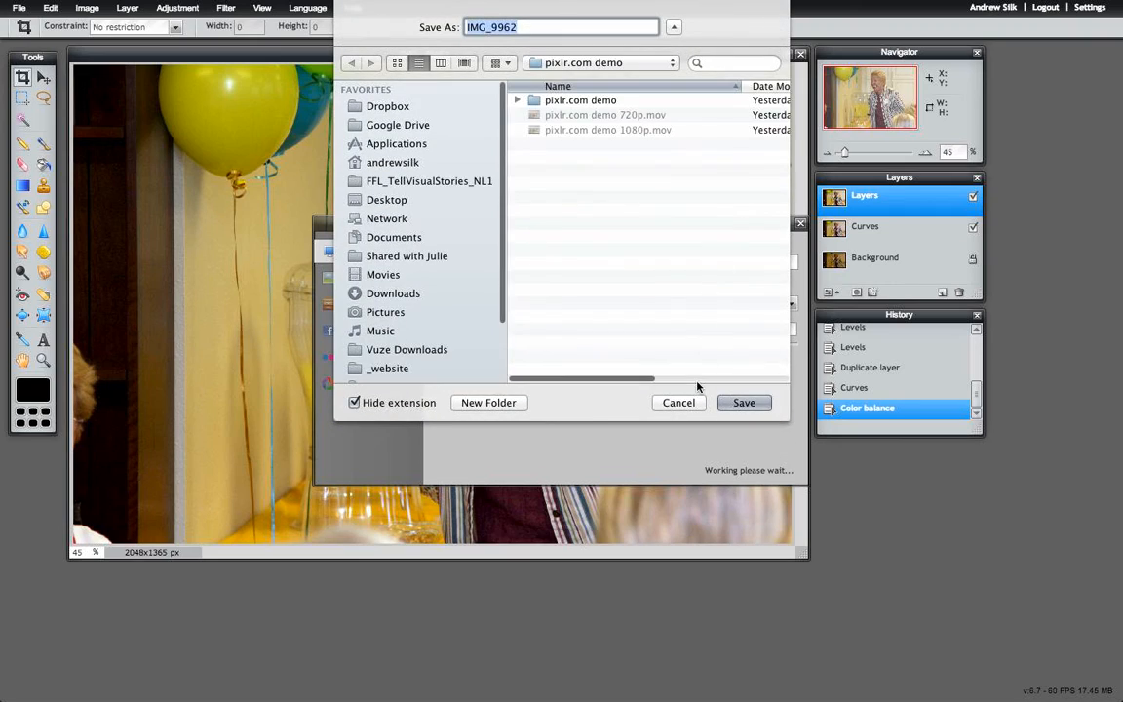